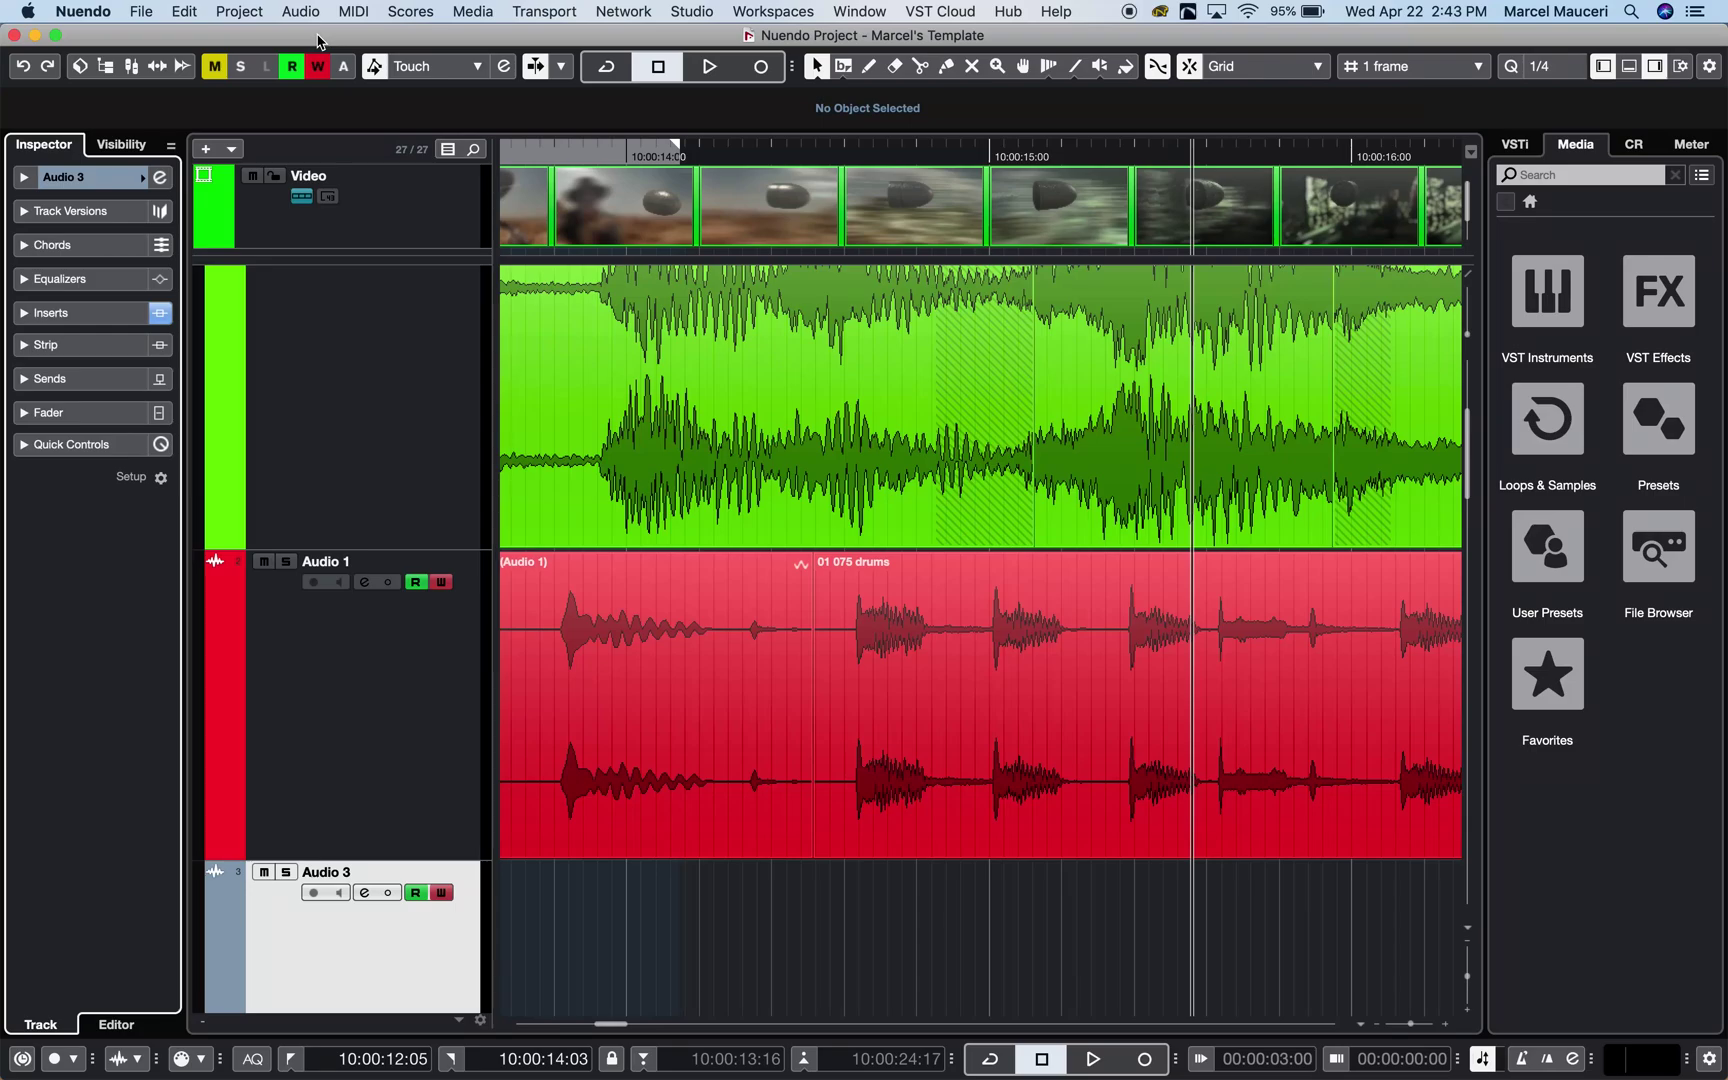
Show the File menu's Import submenu with Audio File, Track Archive and Tracks from Project
left_click(143, 12)
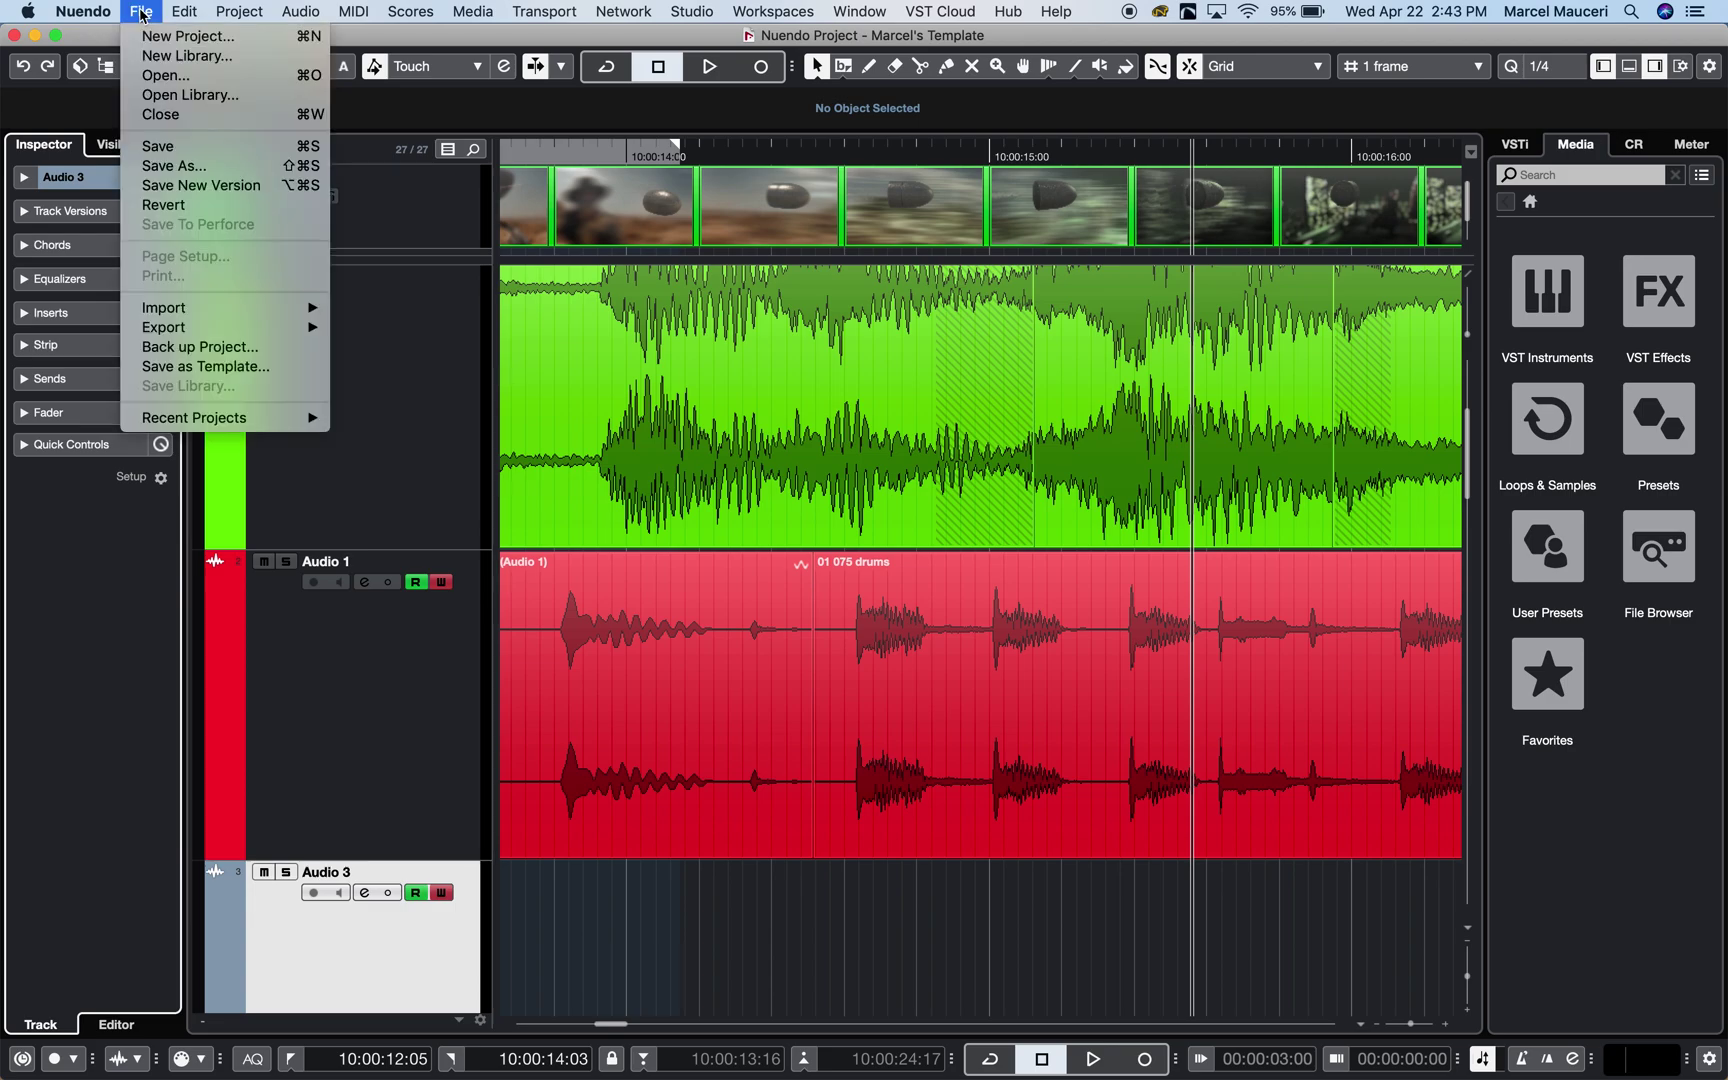
mouse_move(195, 316)
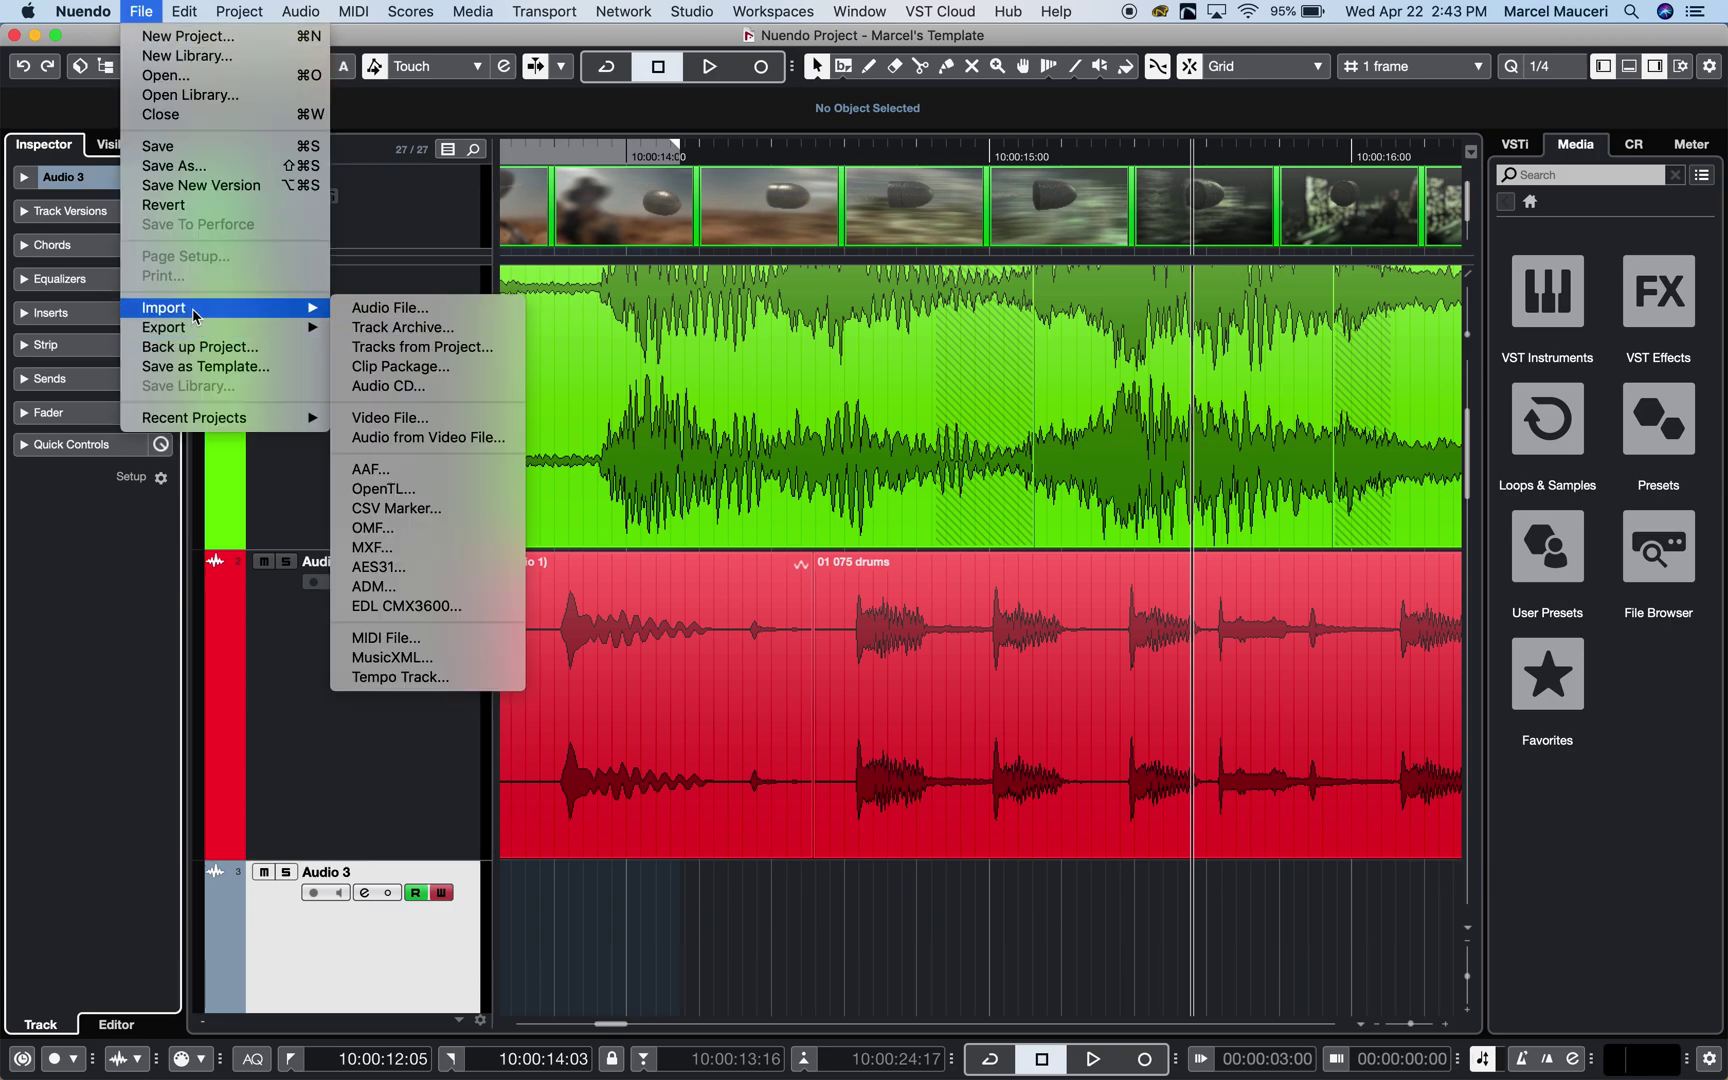
Choose Tracks from Project and load the Changes-01-03.bak project
left_click(404, 347)
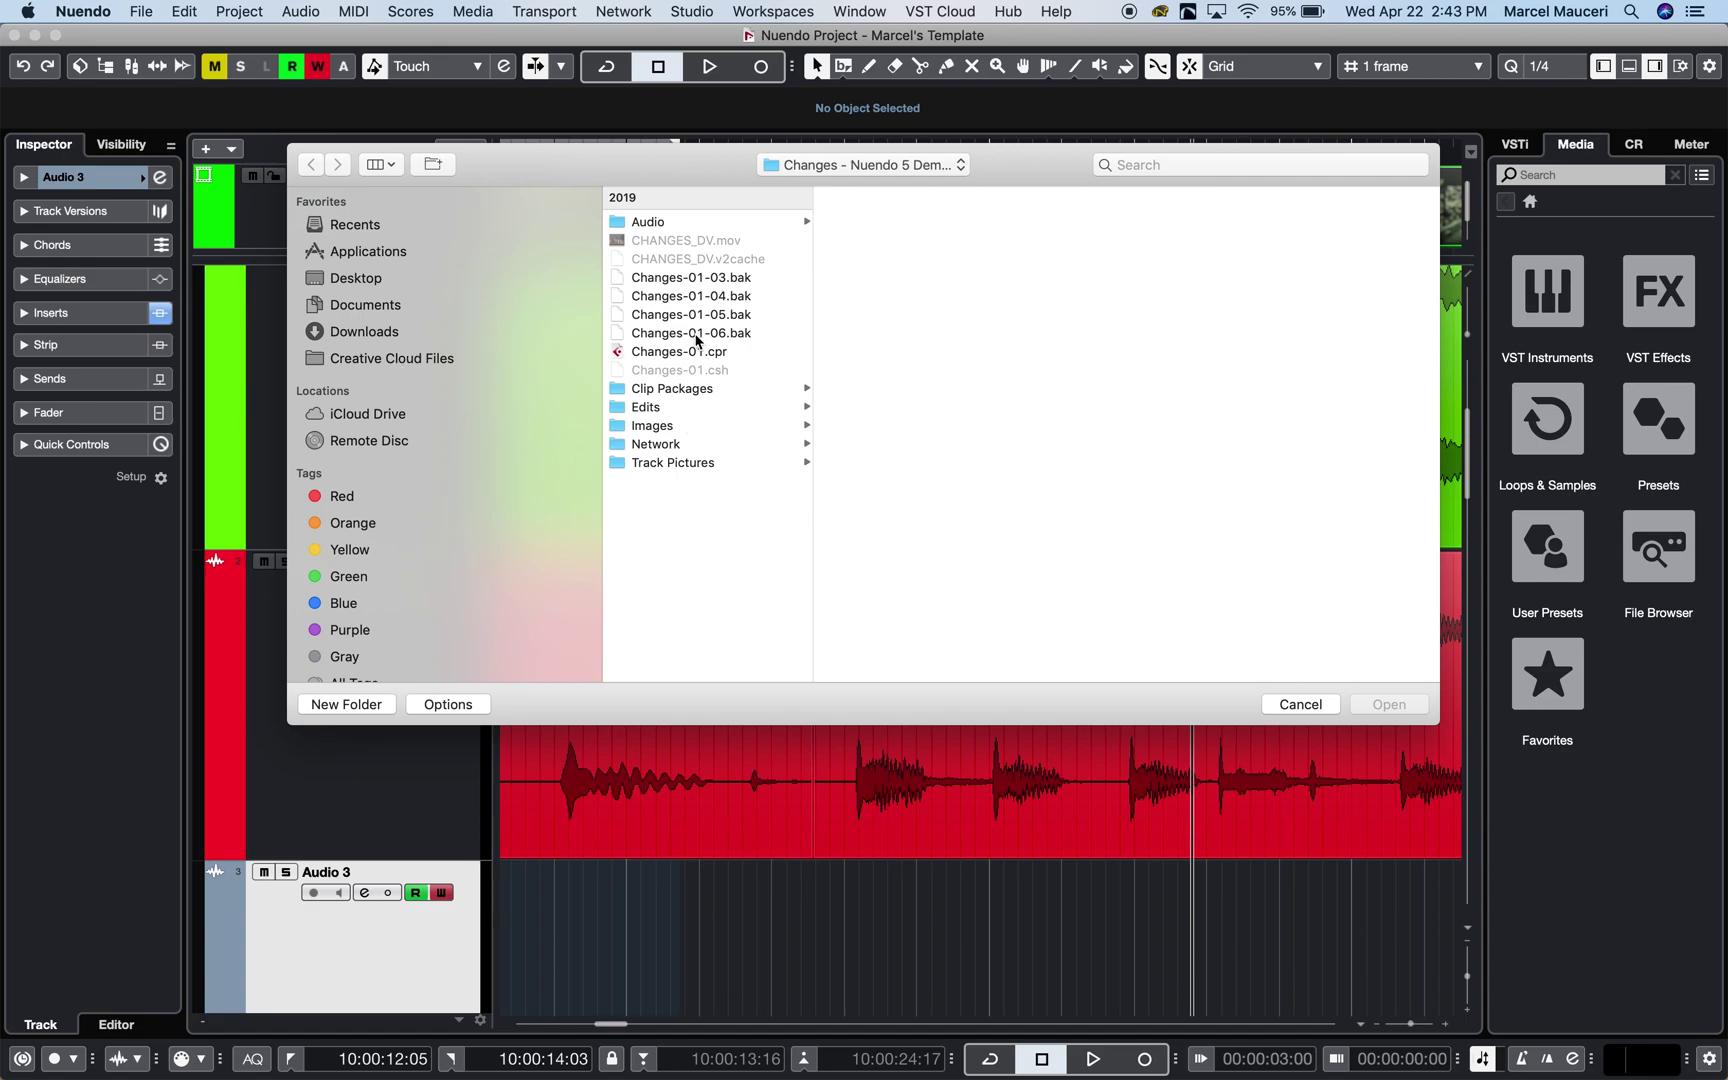
left_click(676, 279)
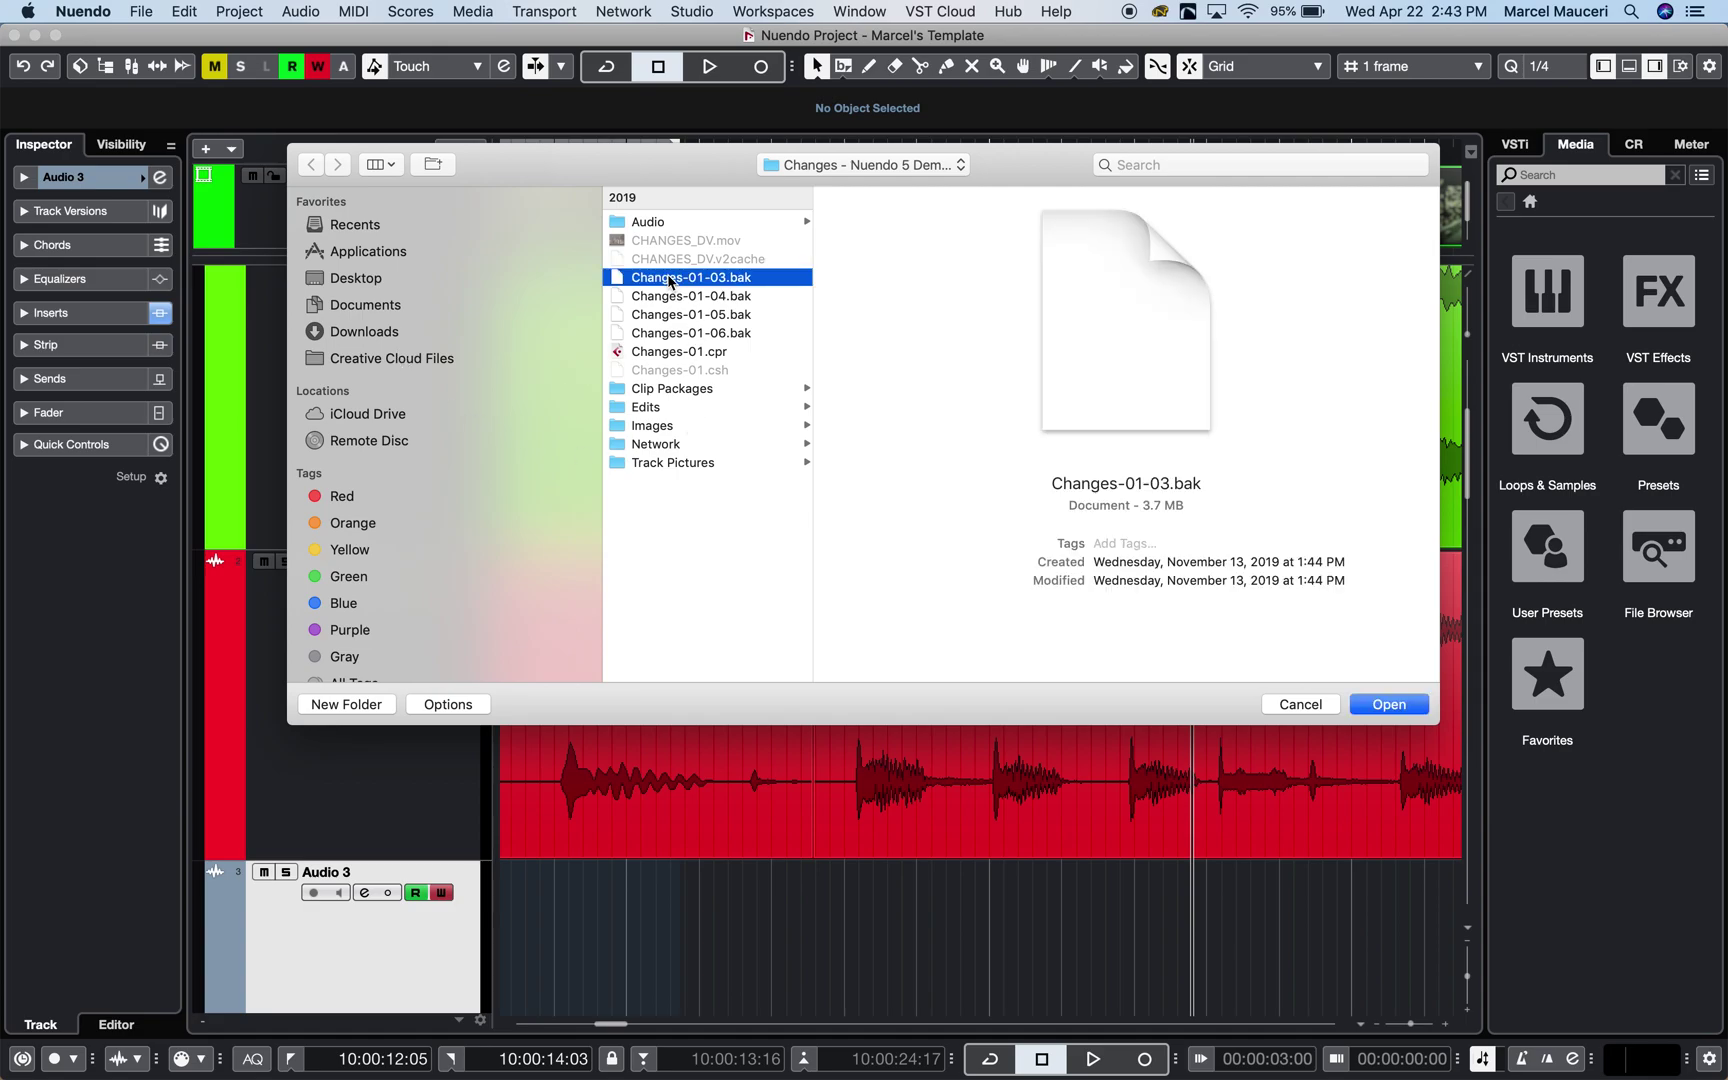
left_click(1387, 705)
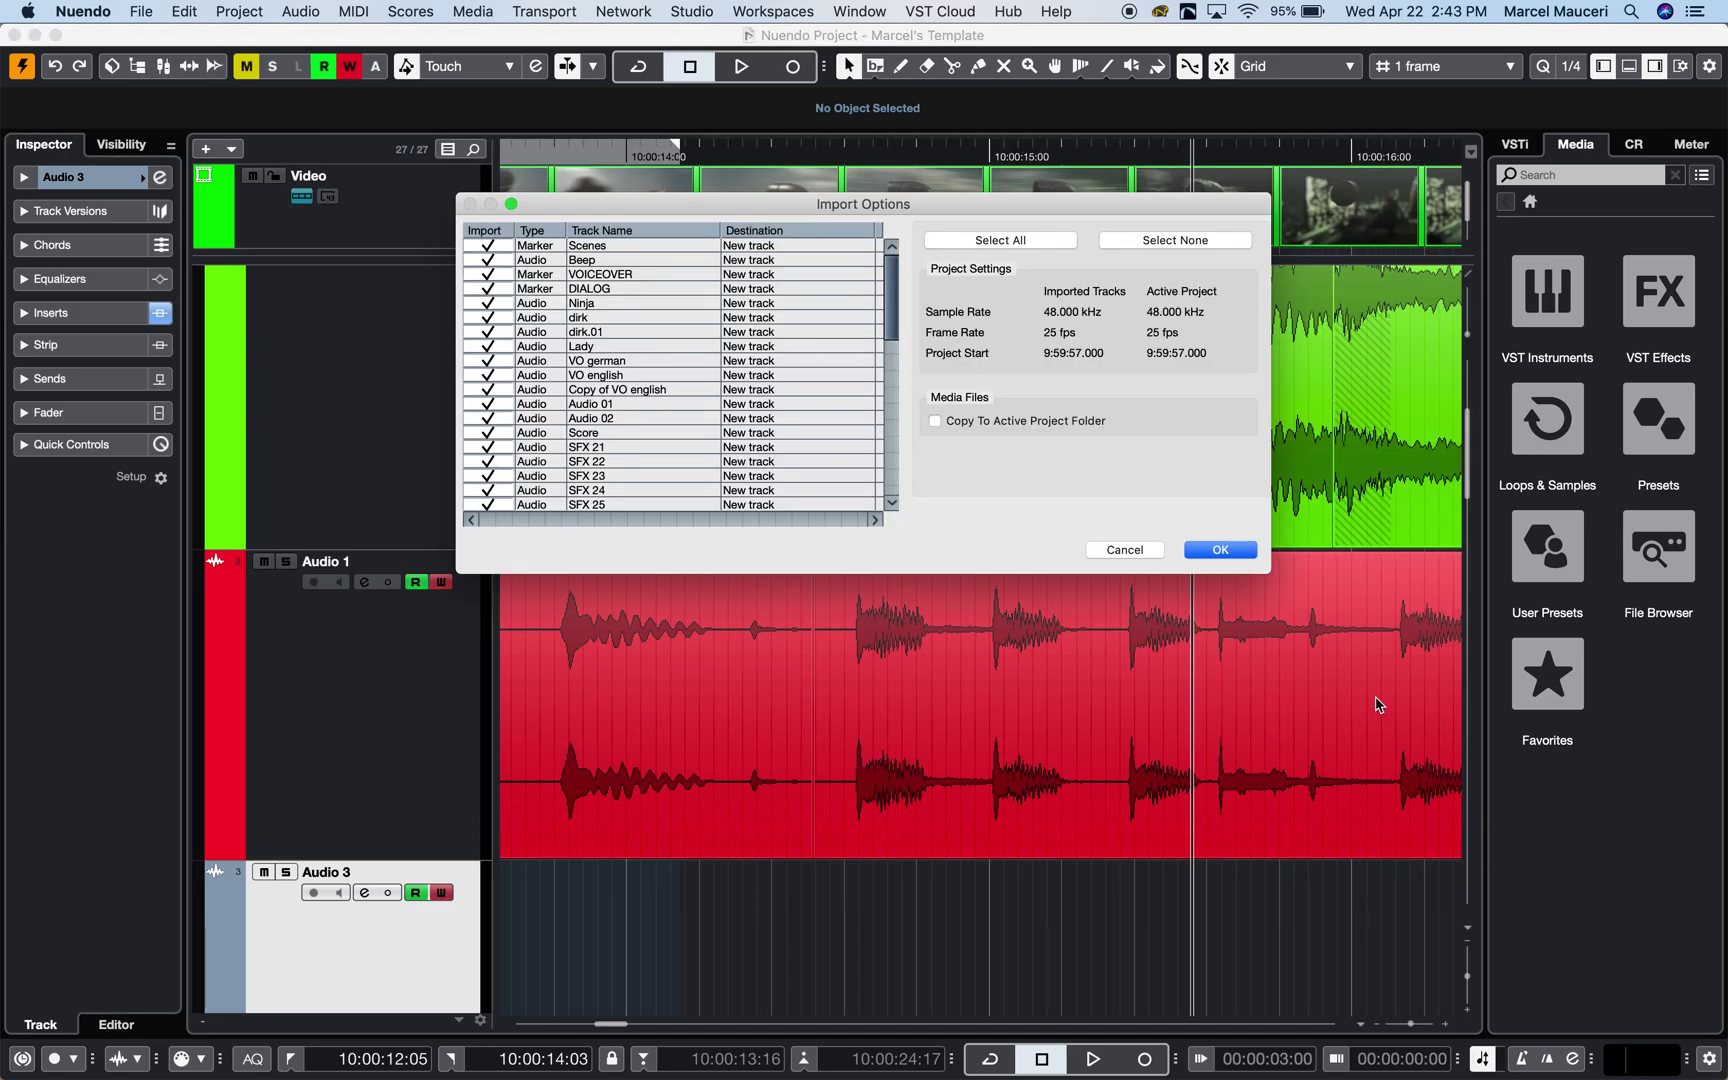
Exclude the Scenes marker track, keep the Beep track, confirm the import and dismiss the plug-in warning
left_click(487, 246)
left_click(487, 260)
left_click(487, 260)
key("Return")
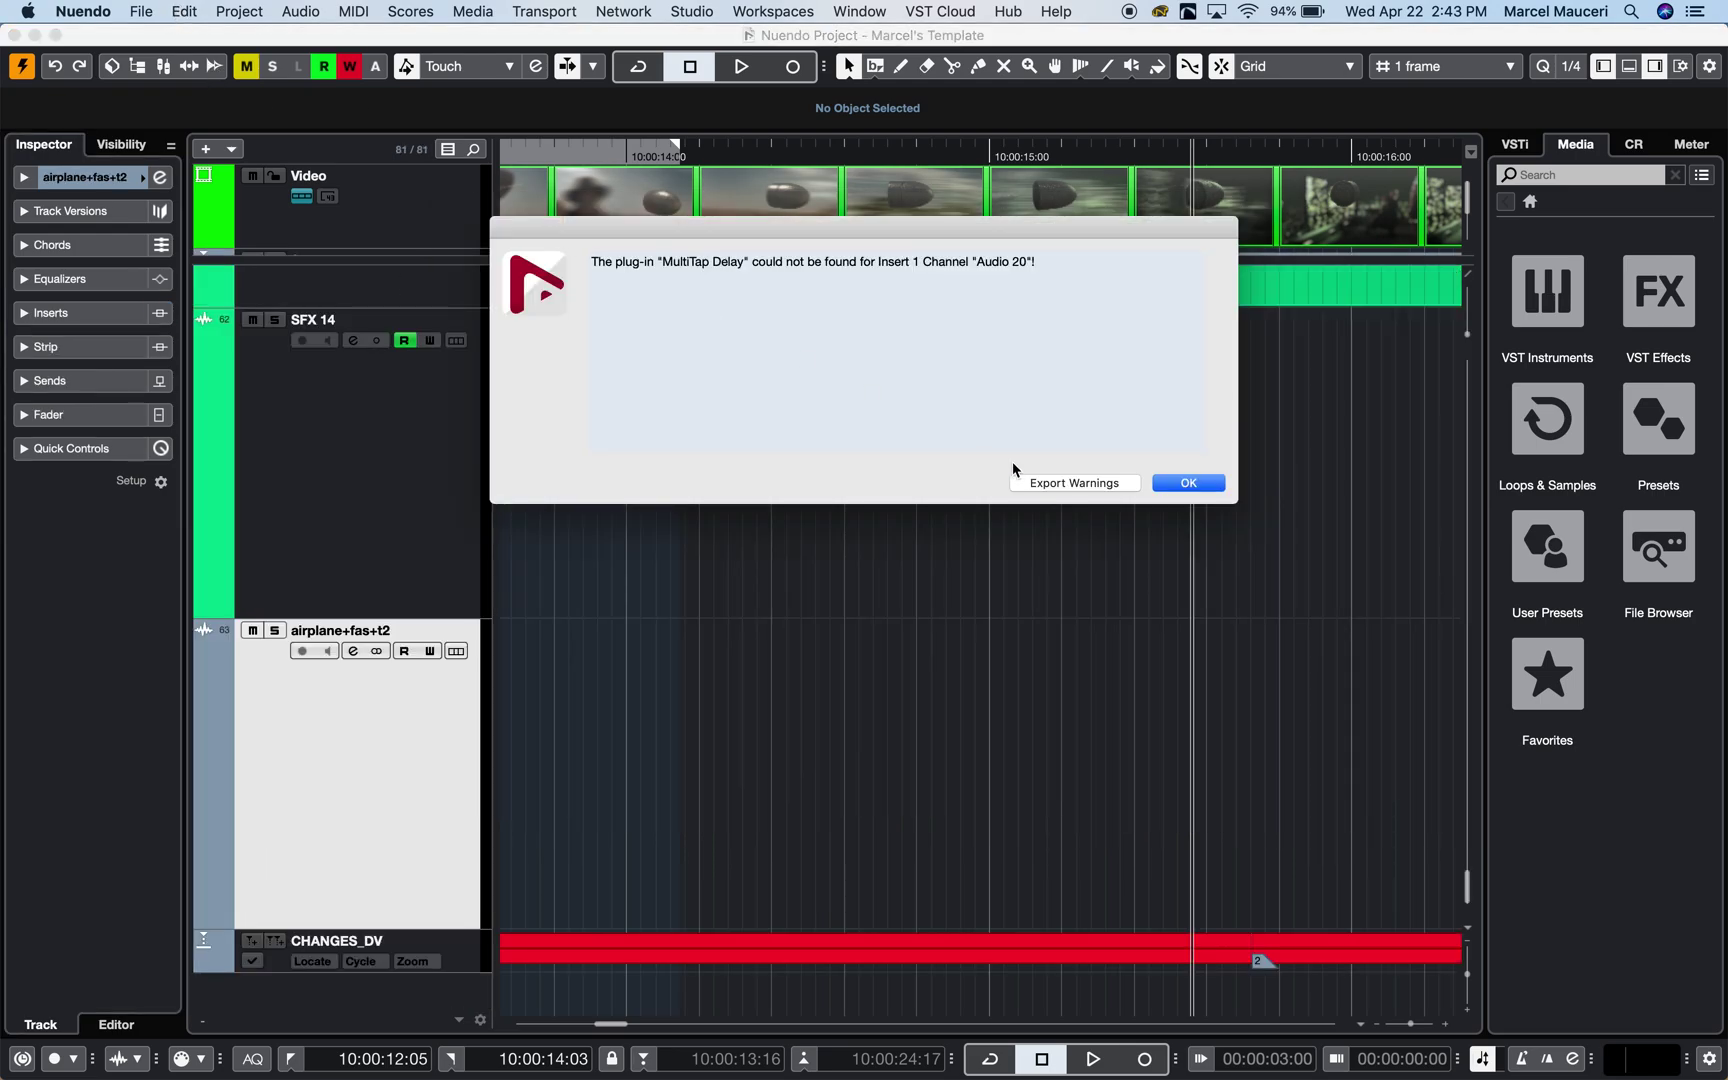
left_click(1188, 484)
left_click(141, 11)
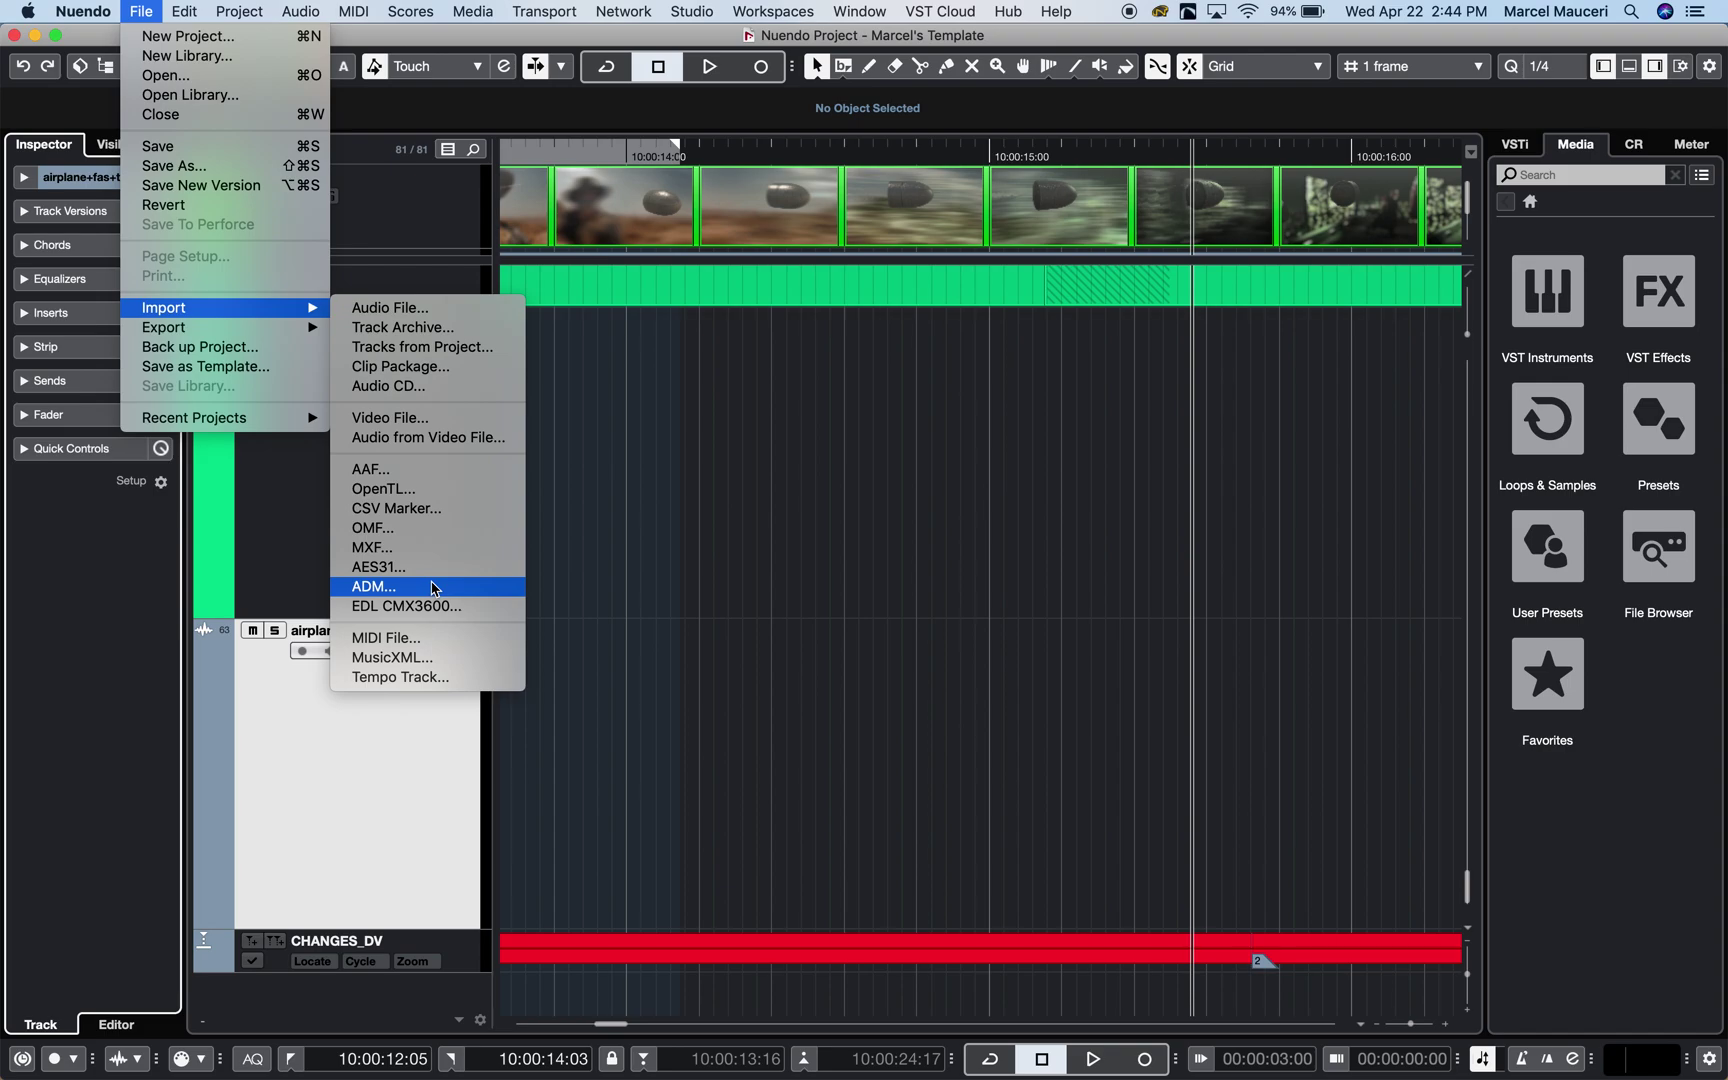
Start an ADM file import, cancel it, and show the File > Export submenu
left_click(432, 588)
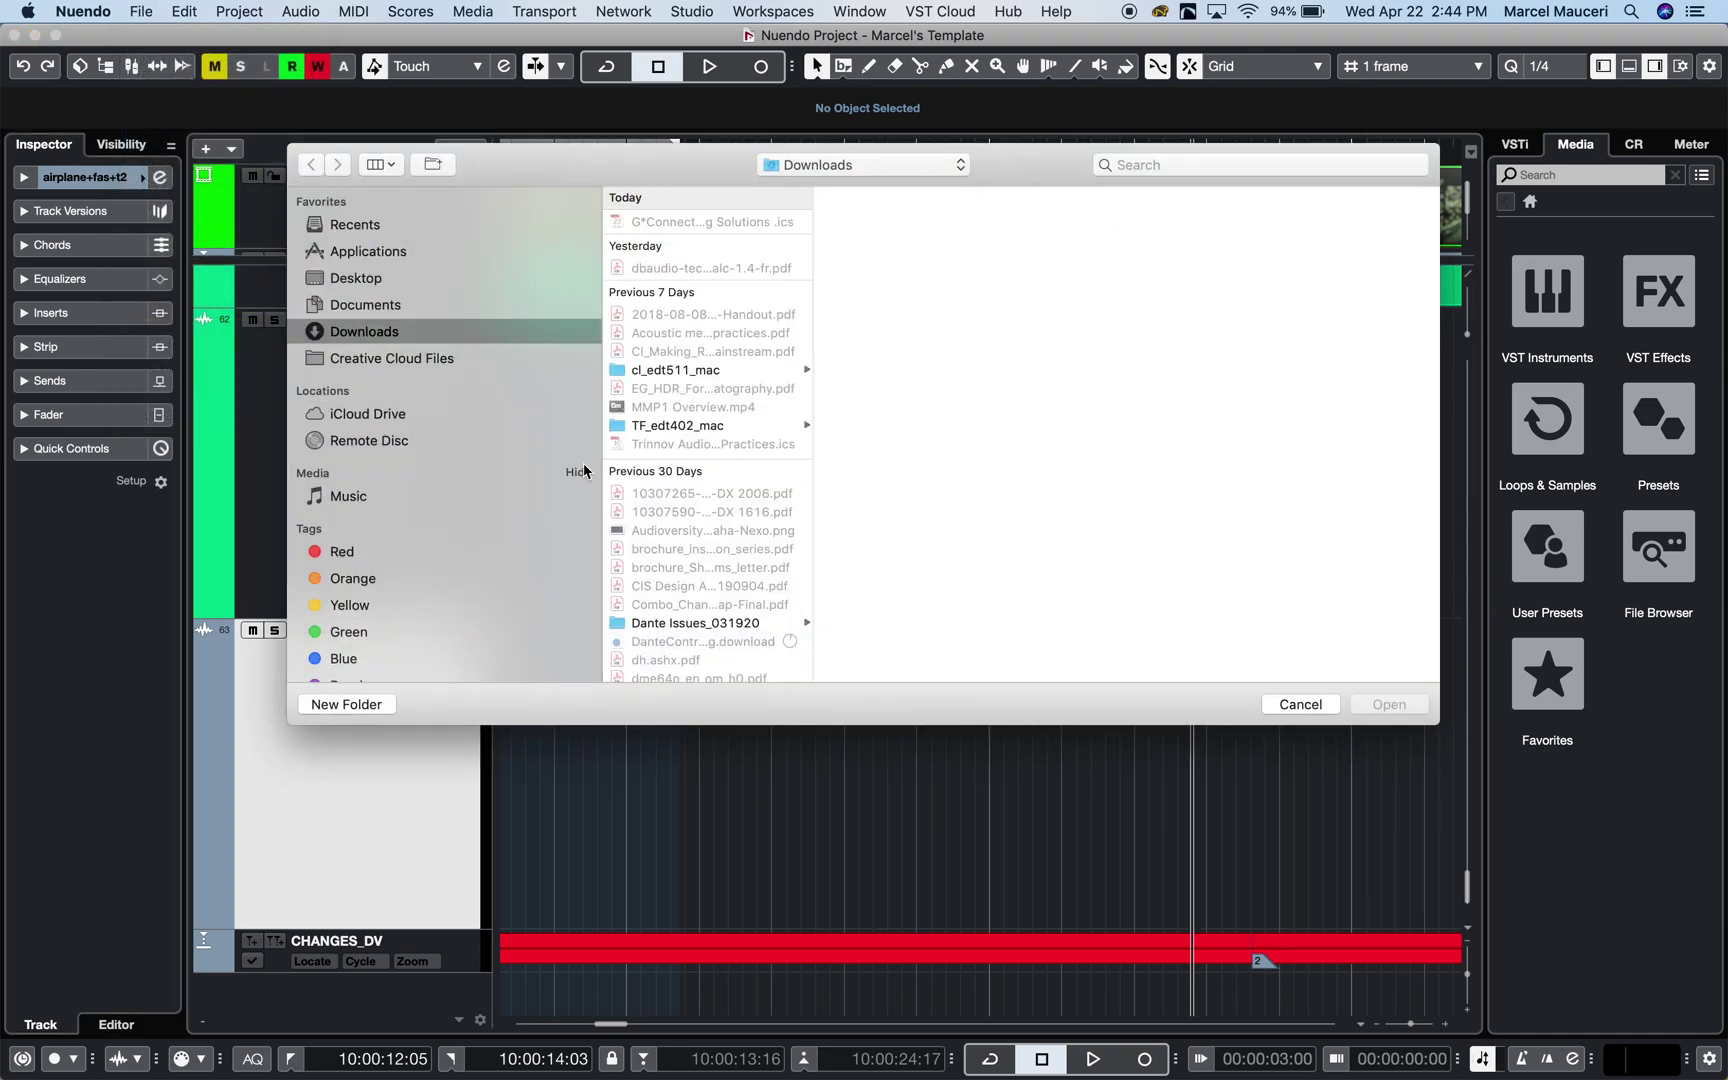
left_click(1313, 709)
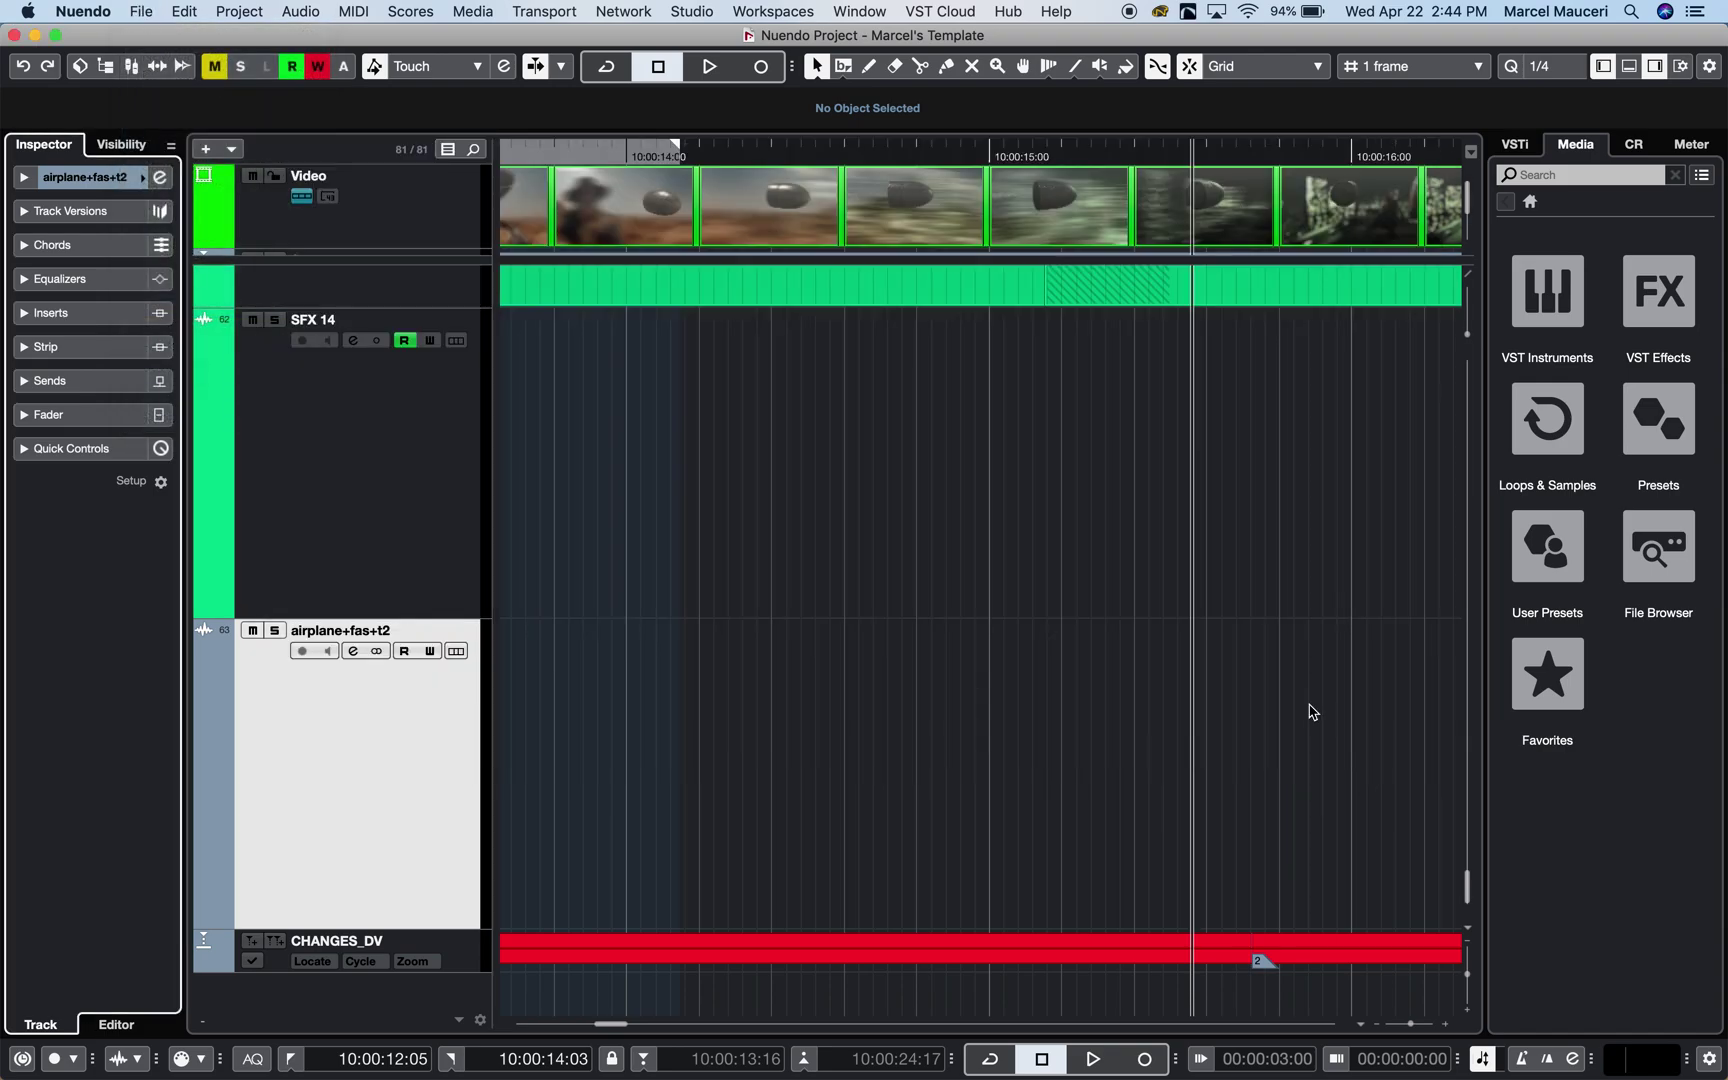
left_click(141, 14)
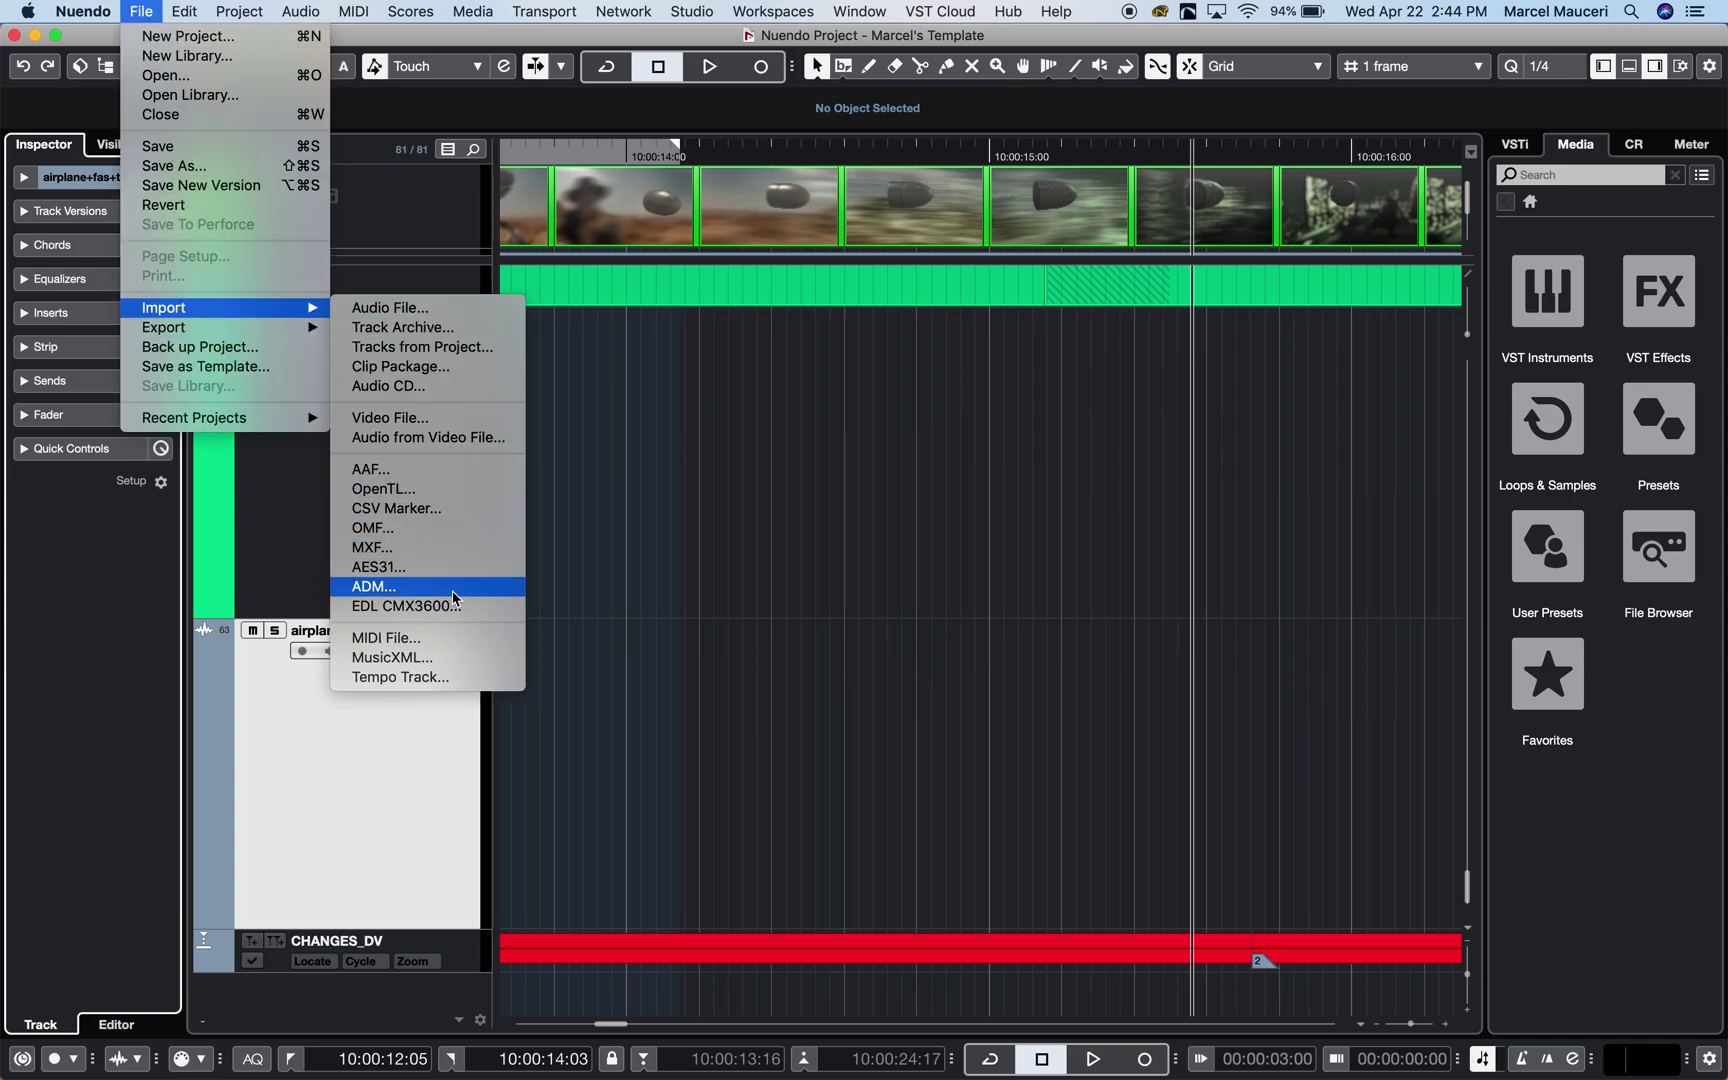
mouse_move(316, 335)
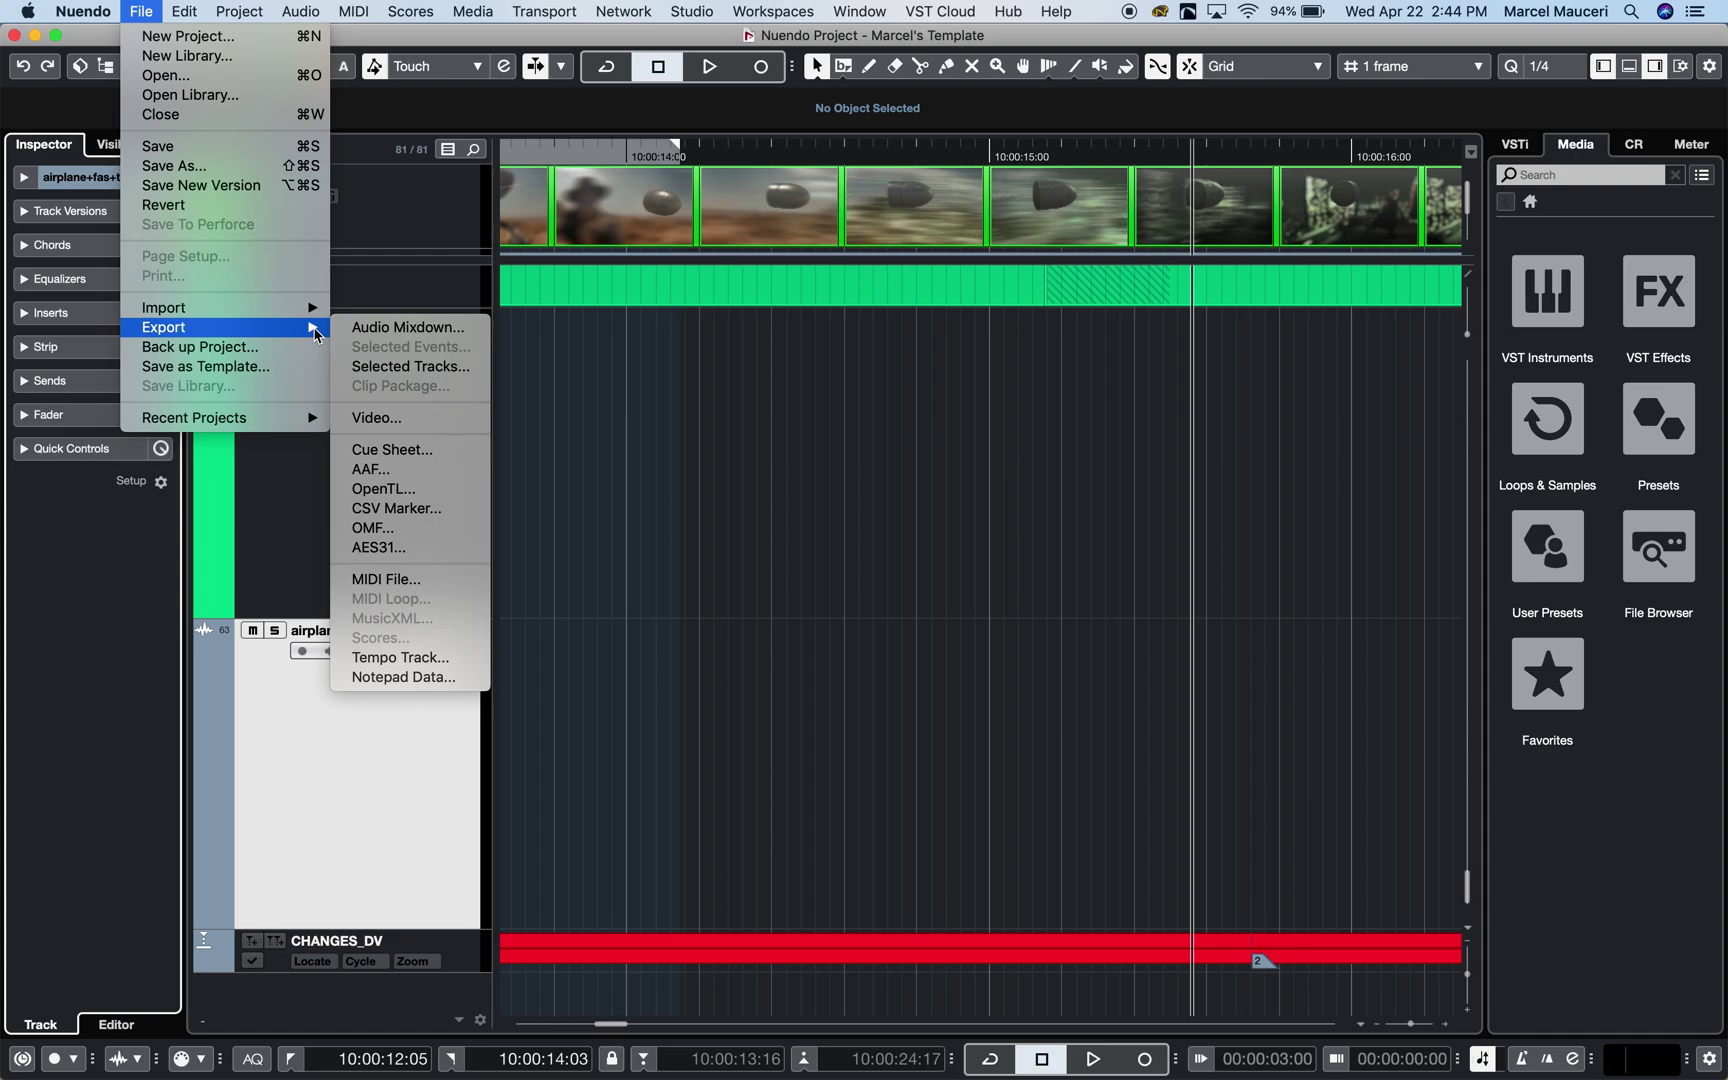
Open Export Audio Mixdown, nudge the dialog upward and scroll through the Channel Selection list
left_click(403, 328)
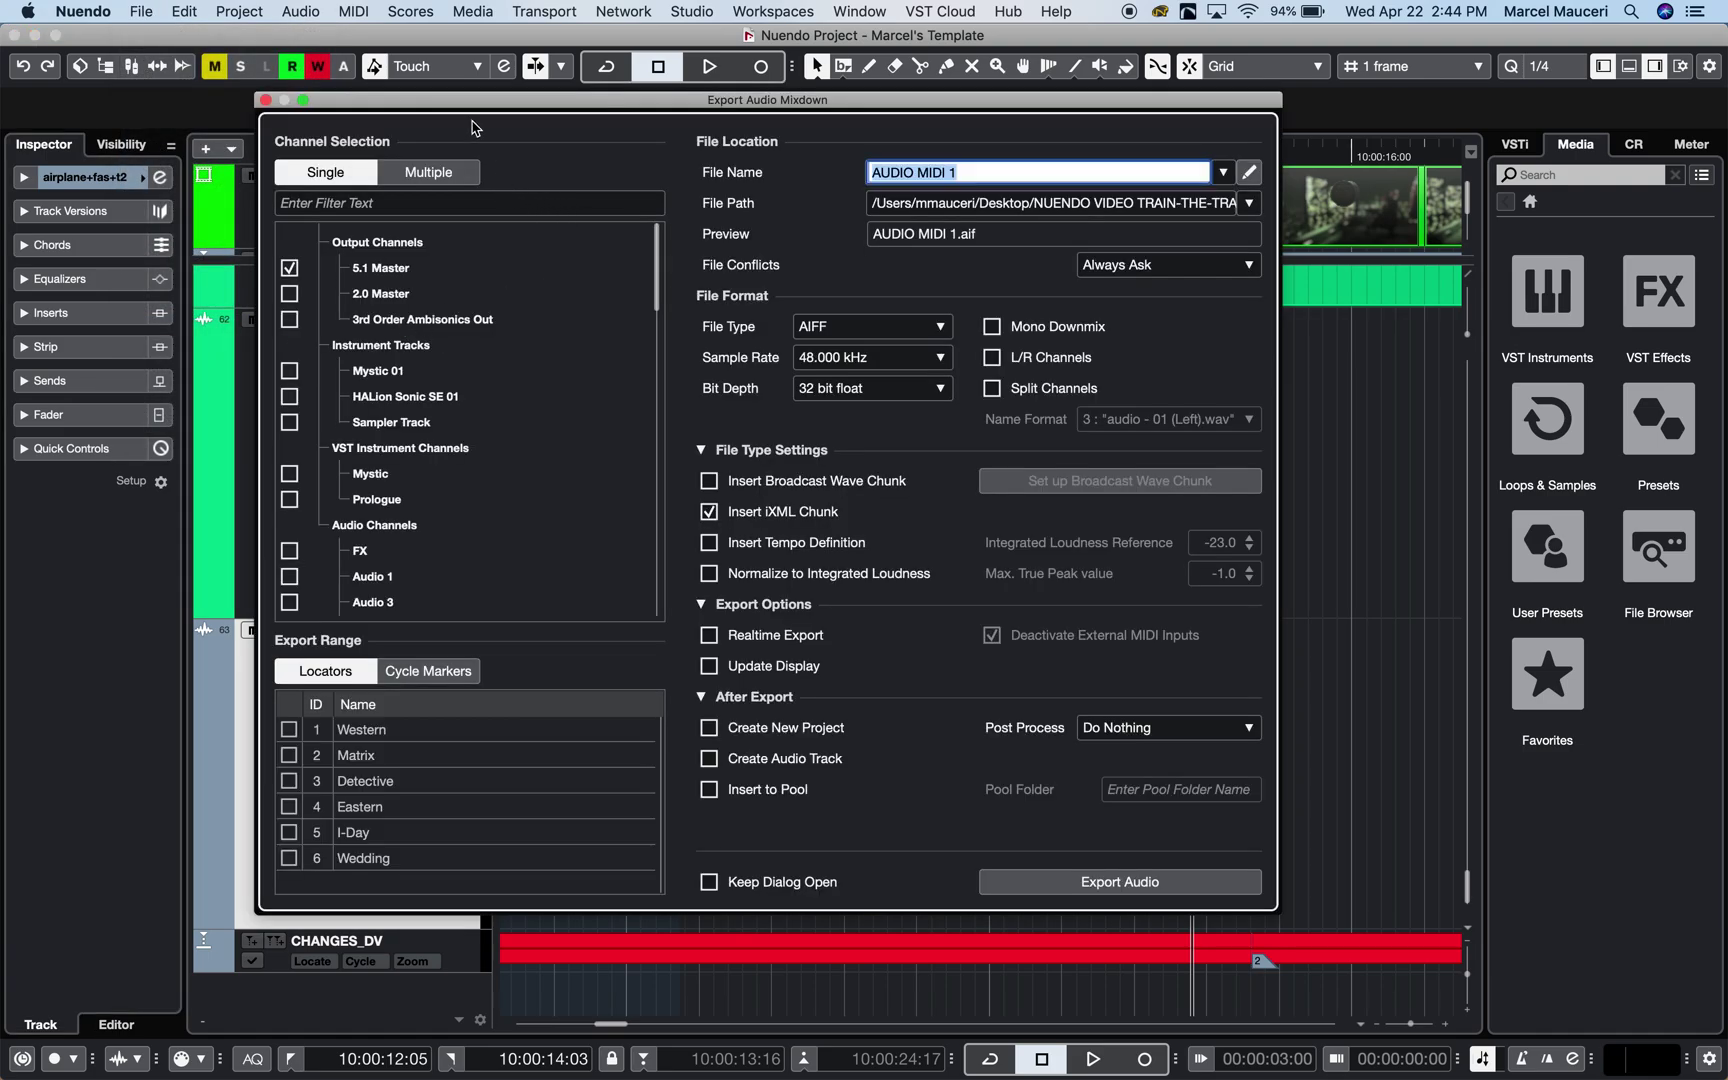
left_click_drag(461, 108, 452, 79)
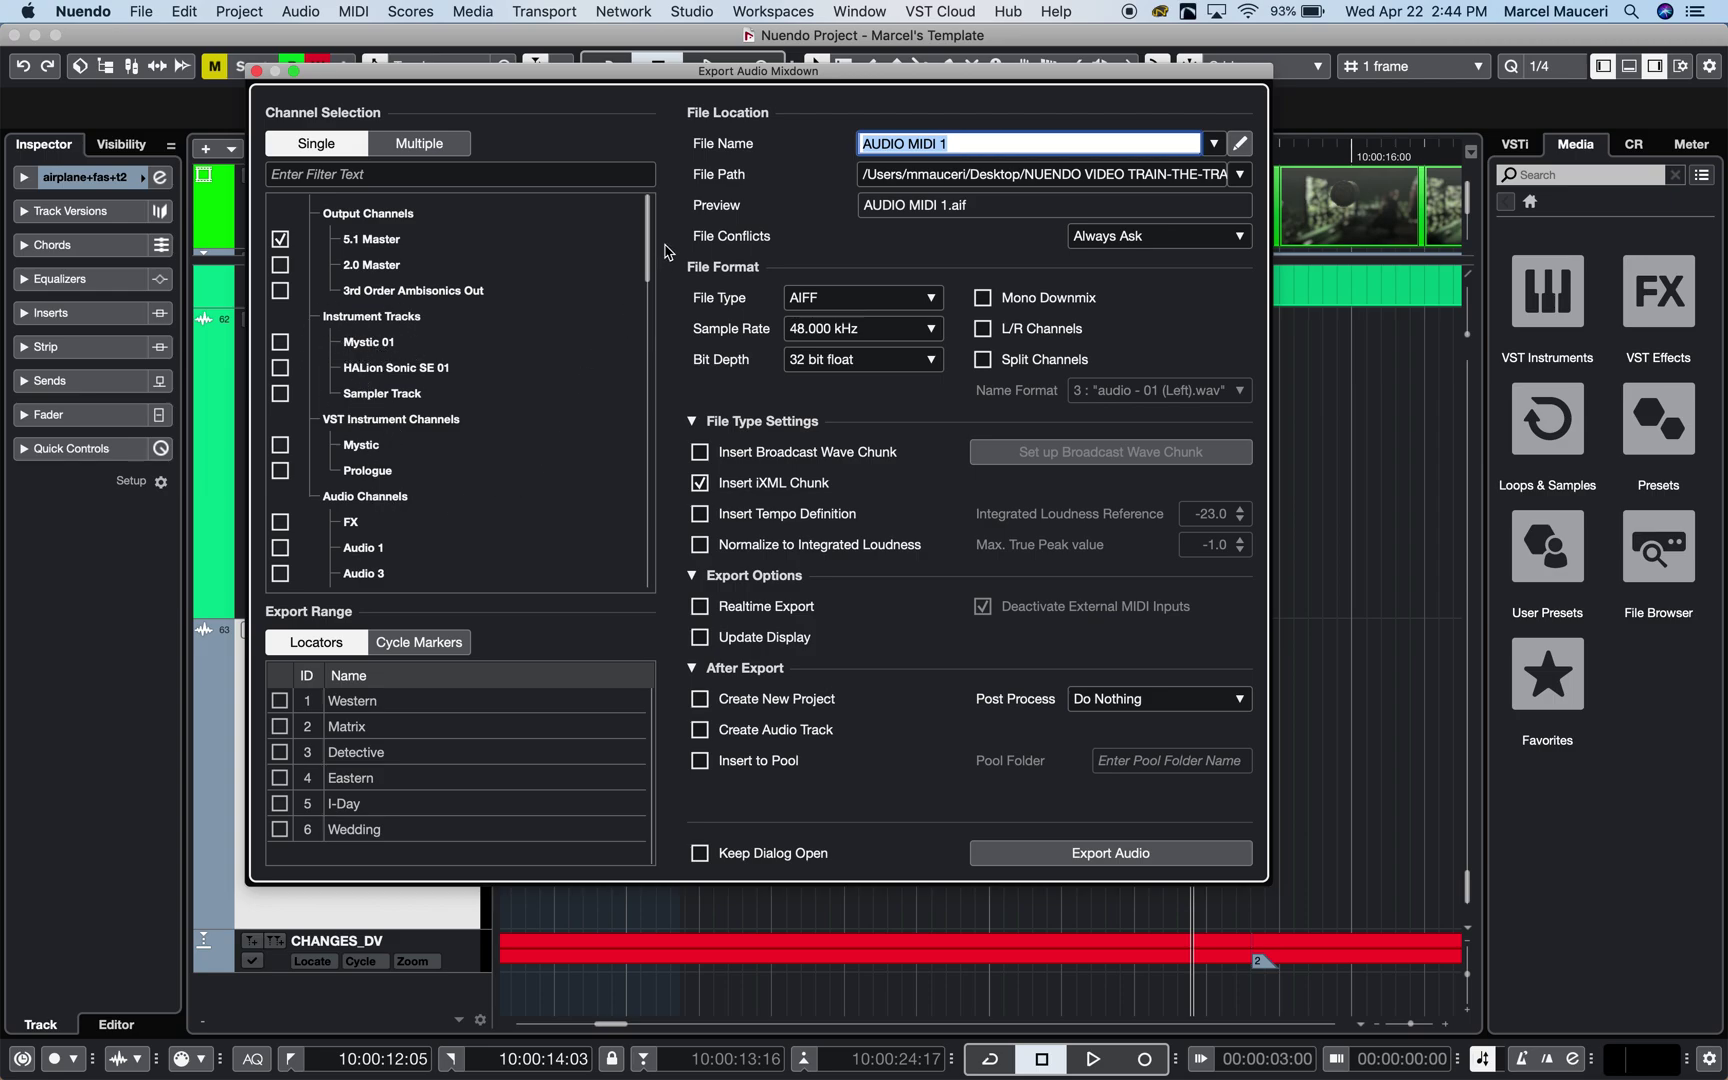
left_click_drag(647, 255, 626, 462)
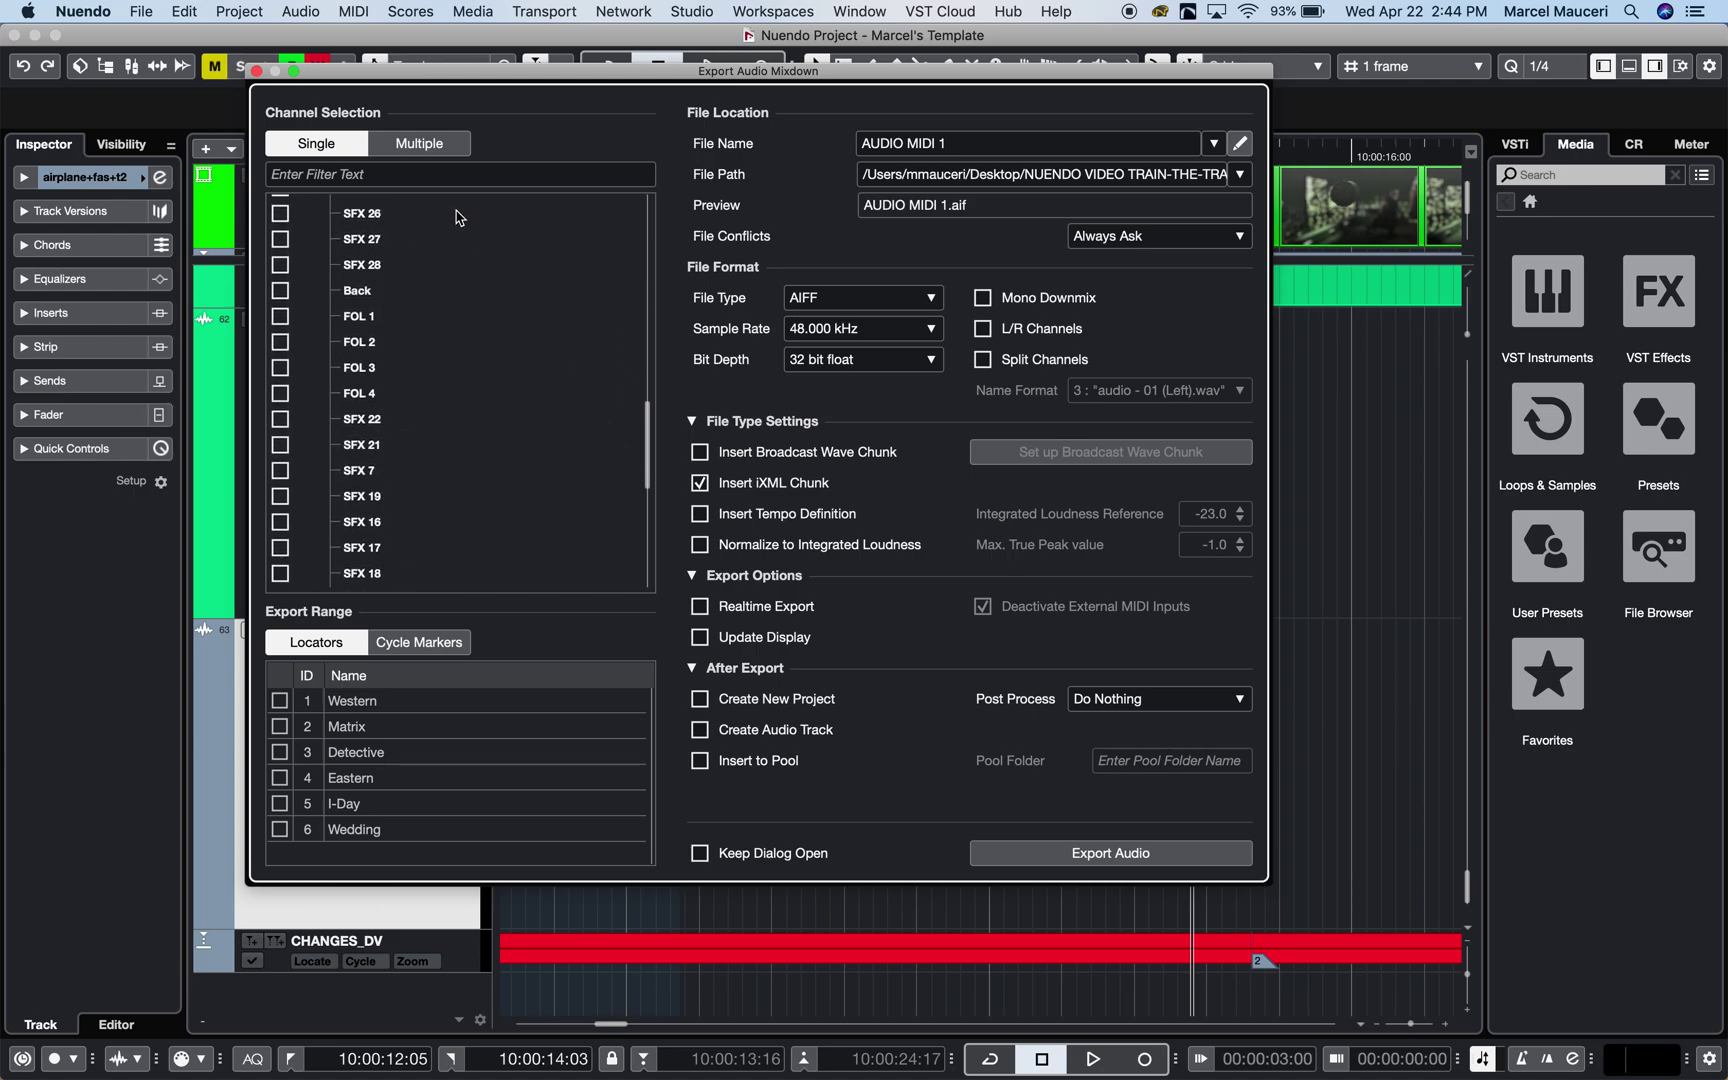
Switch to Multiple channel export and tick SFX 26, SFX 27, SFX 28 and FOL 1
left_click(420, 143)
left_click(280, 214)
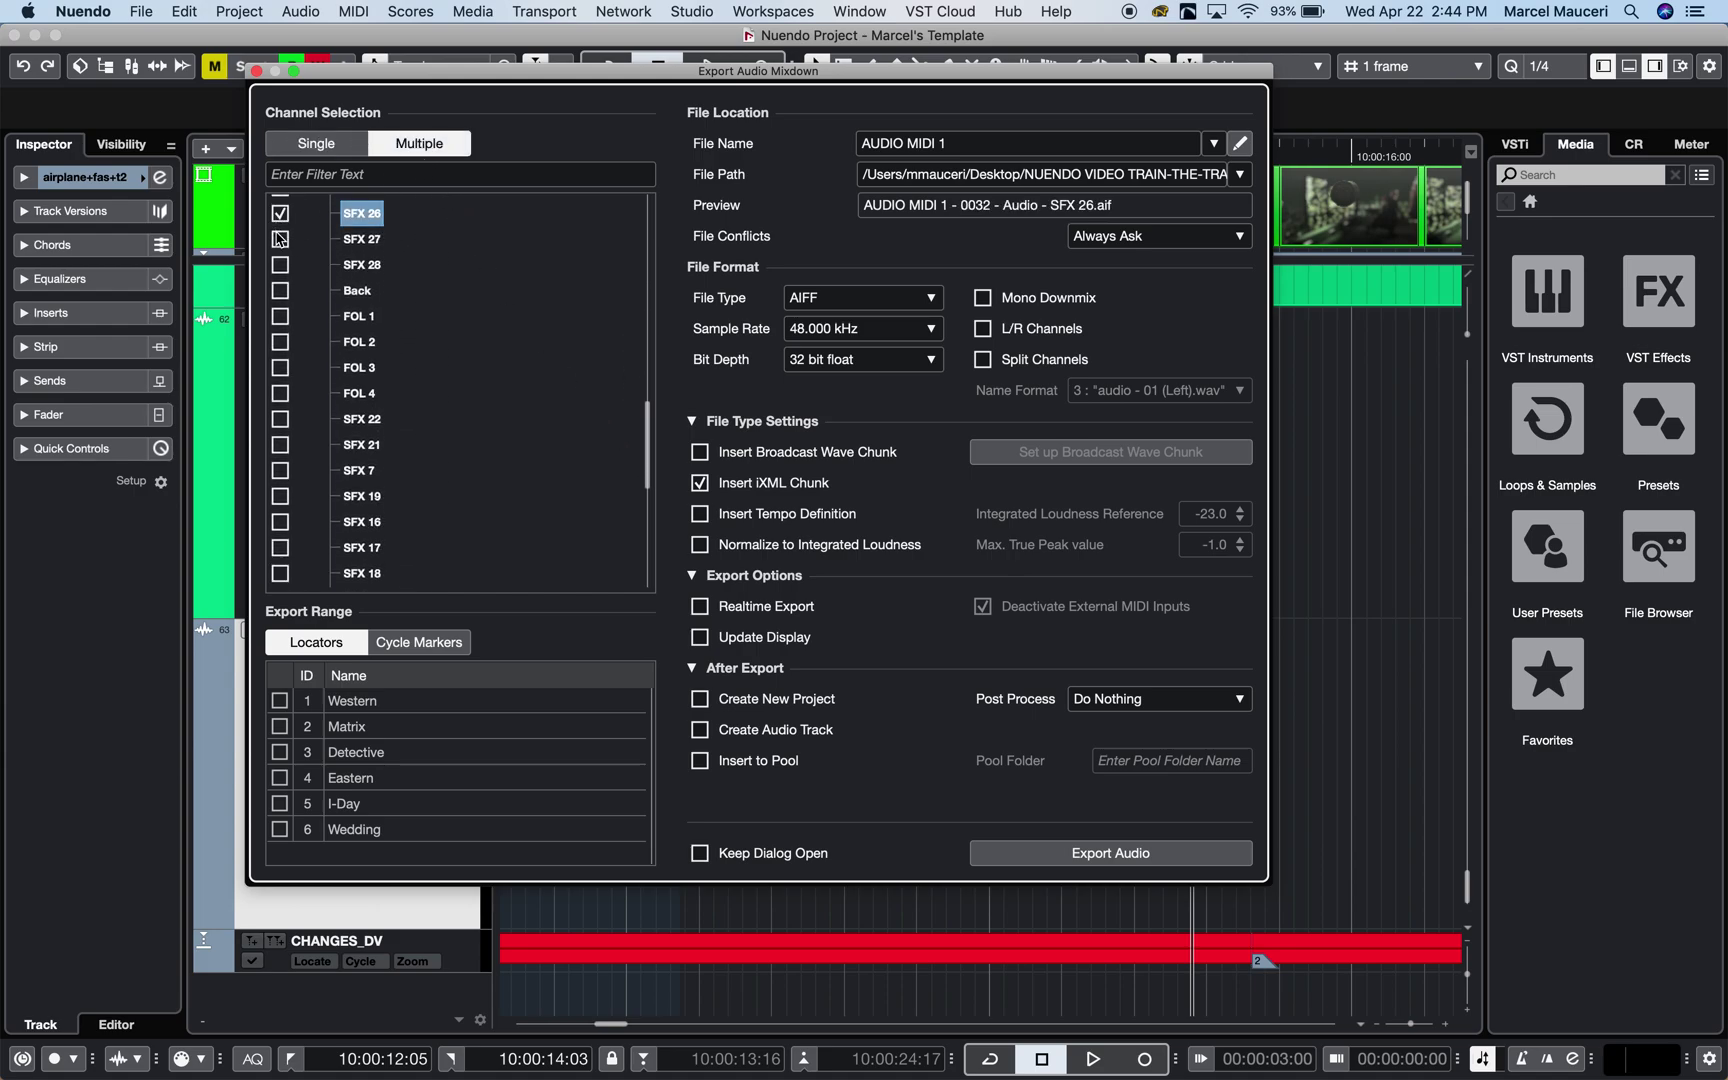
left_click(280, 239)
left_click(280, 265)
left_click(279, 318)
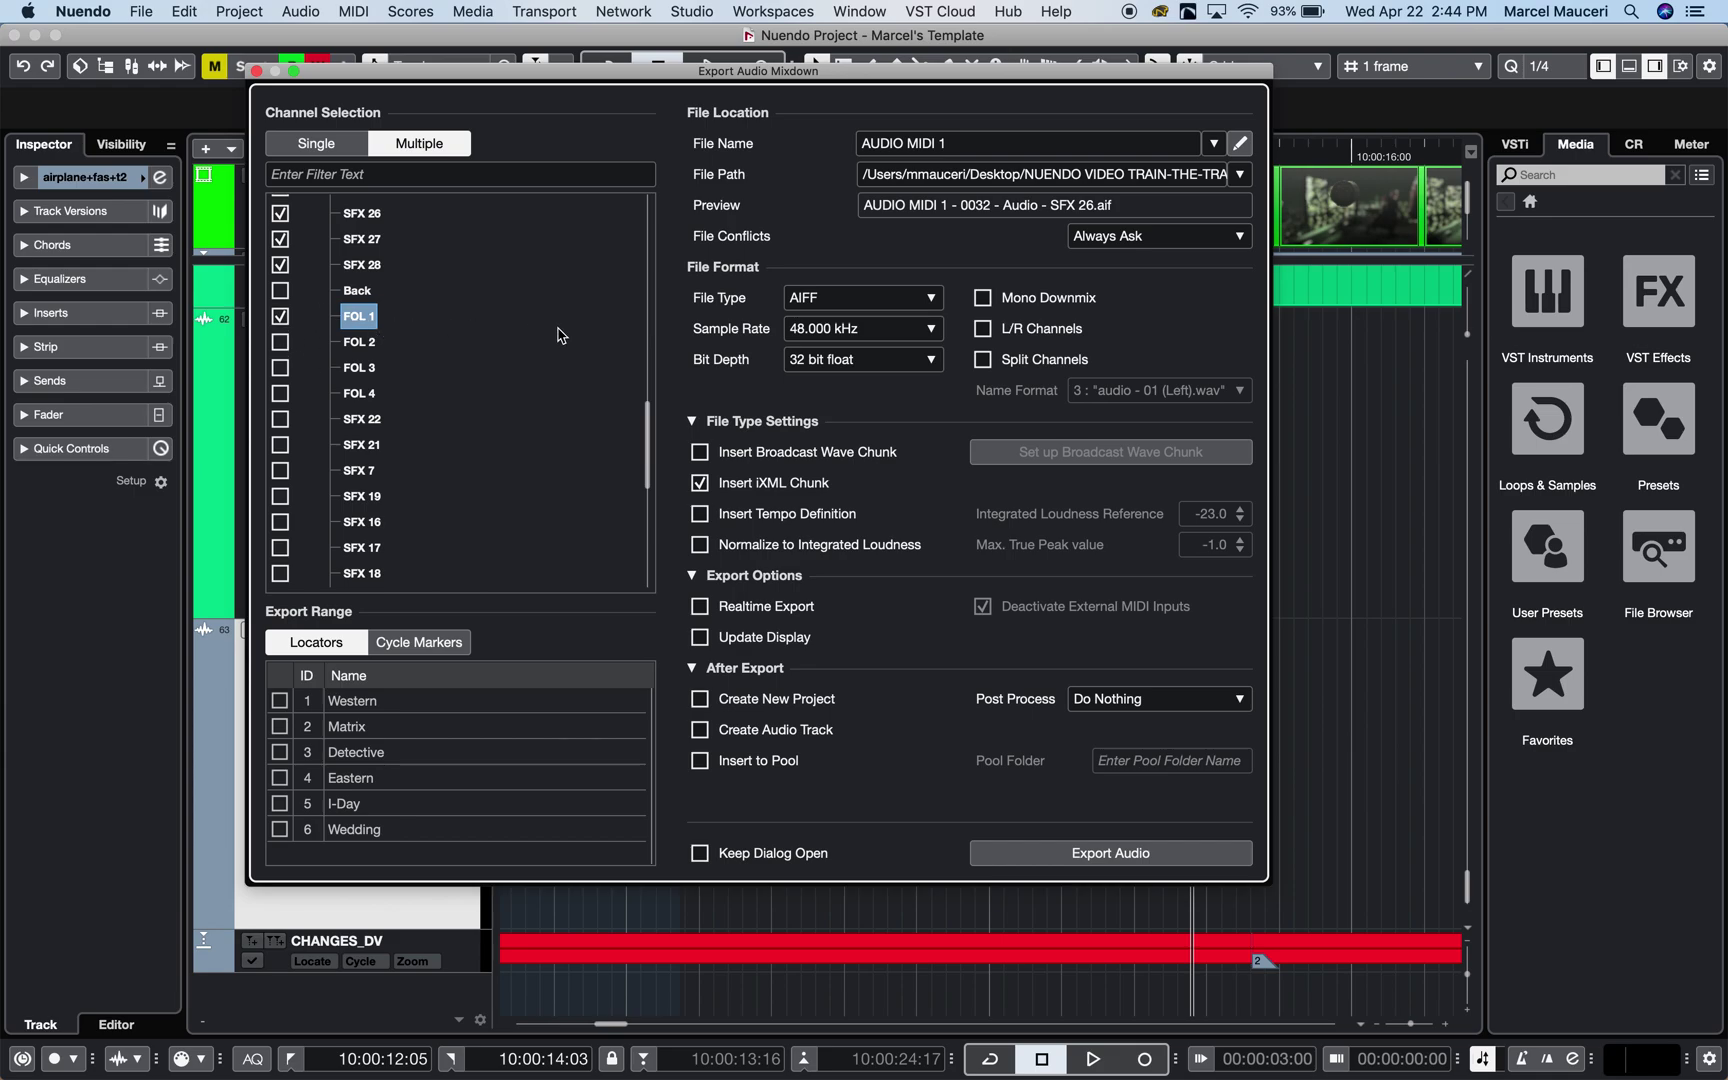
Also tick the 5.1 Master, 2.0 Master and 3rd Order Ambisonics Out outputs
left_click_drag(647, 455, 640, 258)
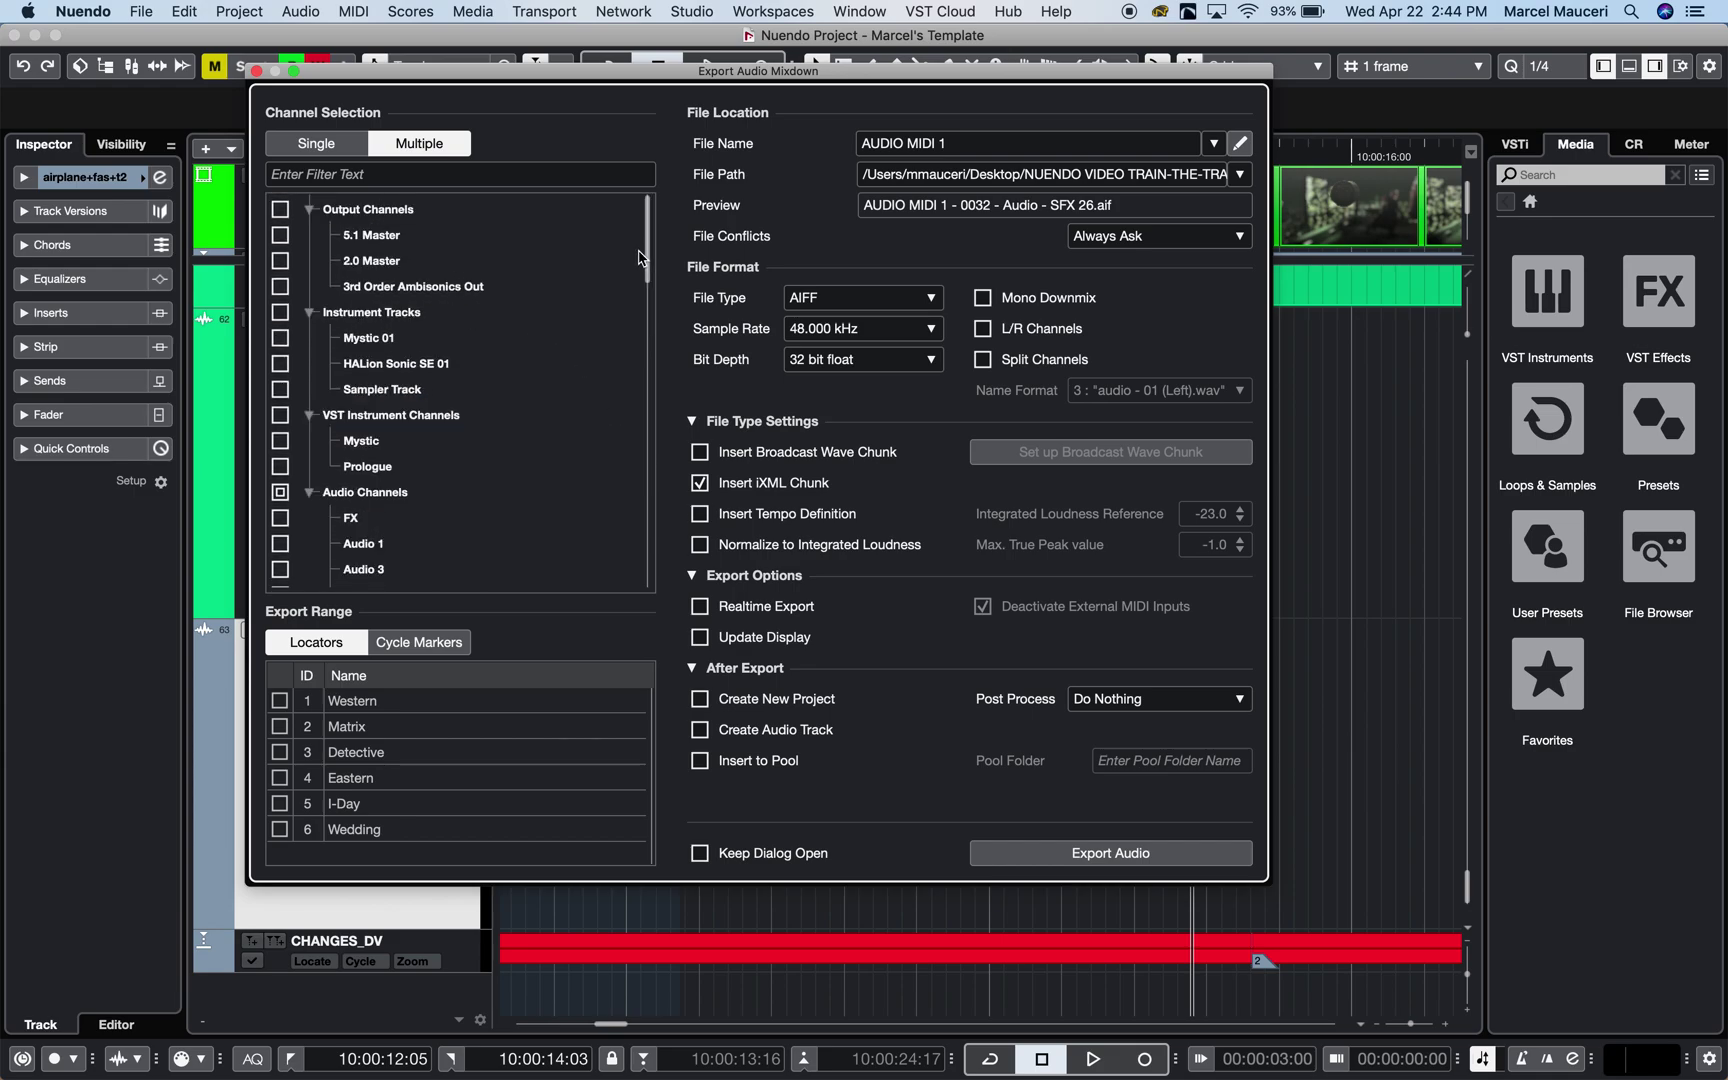
left_click(280, 239)
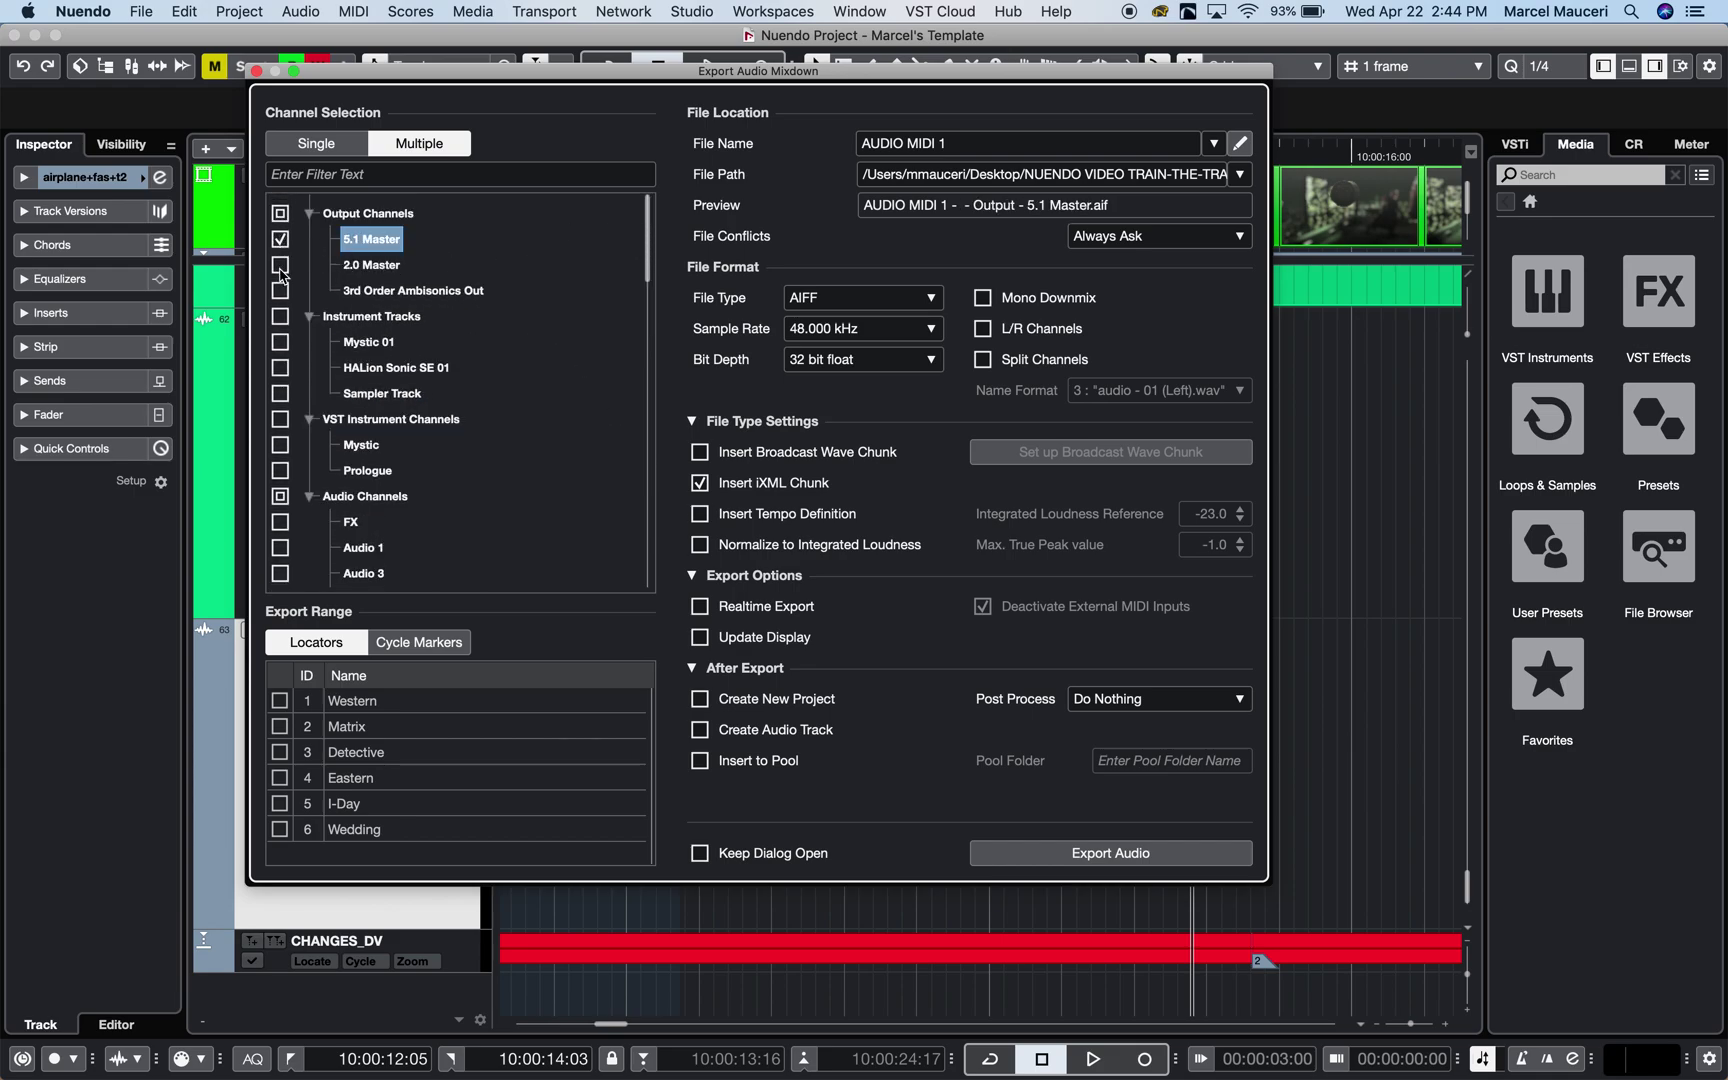
left_click(281, 267)
left_click(281, 292)
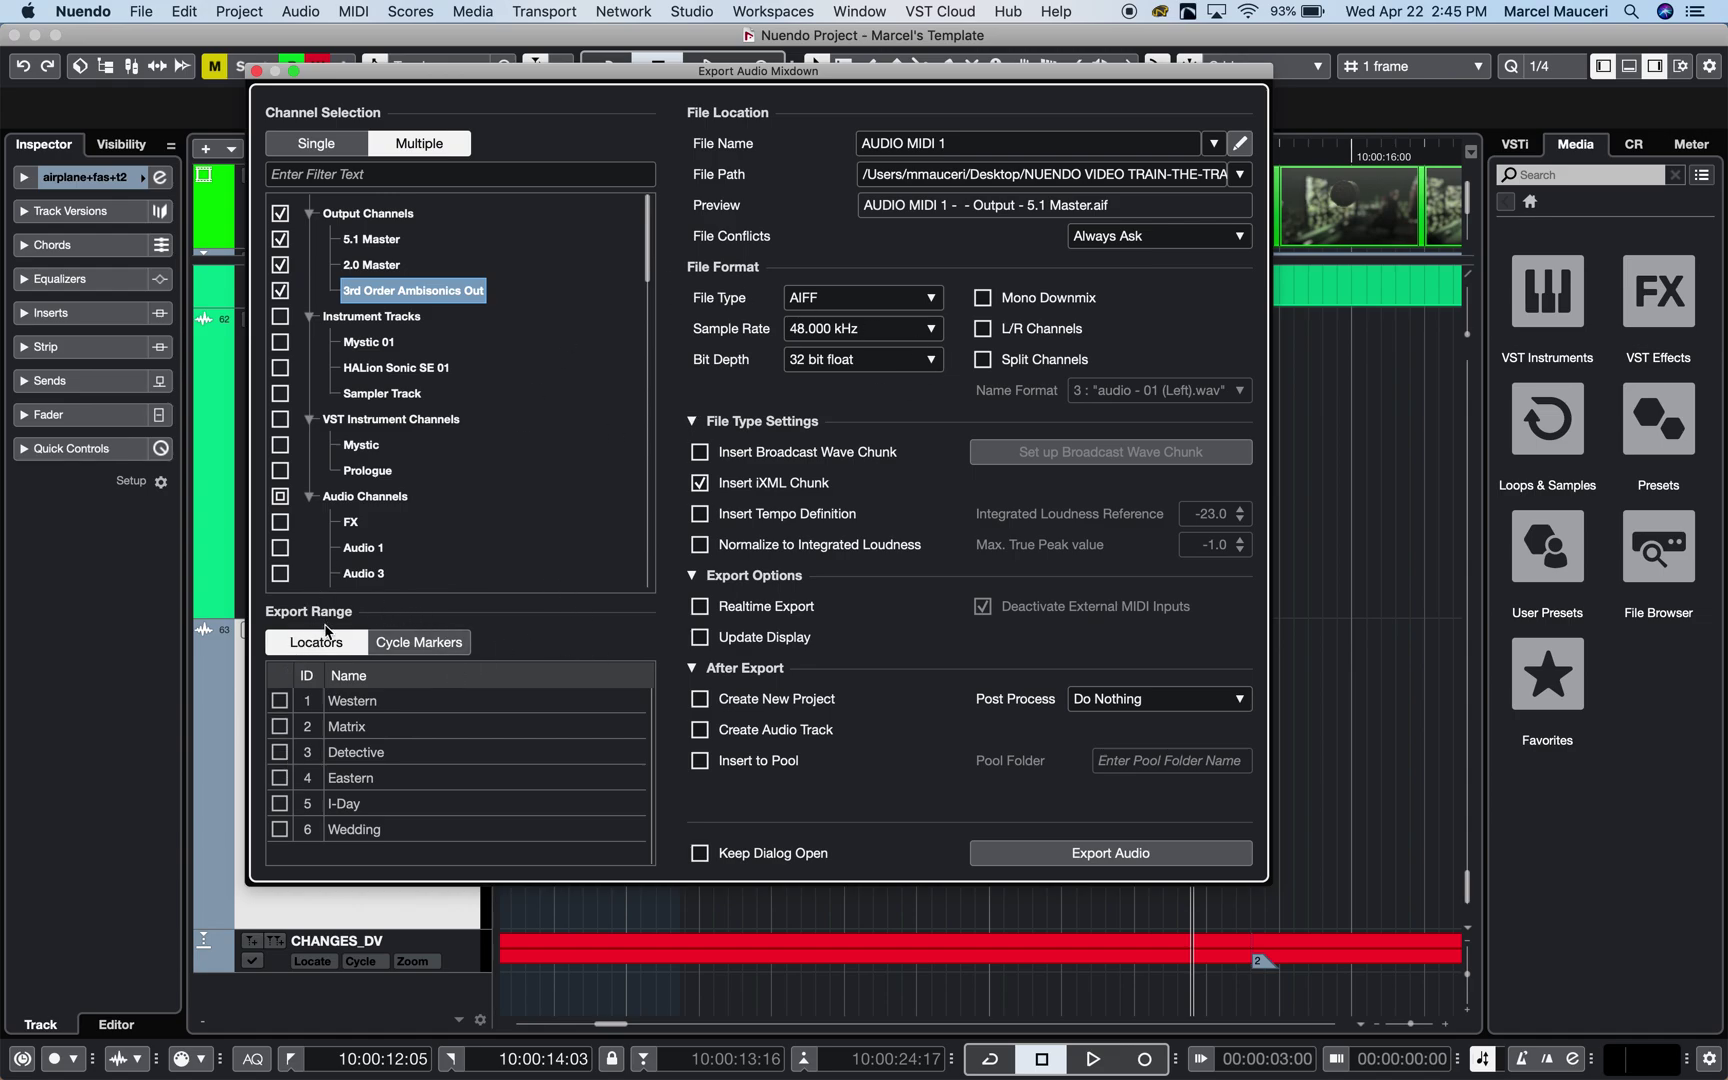
Keep the Locators export range, enable Normalize to Integrated Loudness and Create New Project, then close
left_click(422, 643)
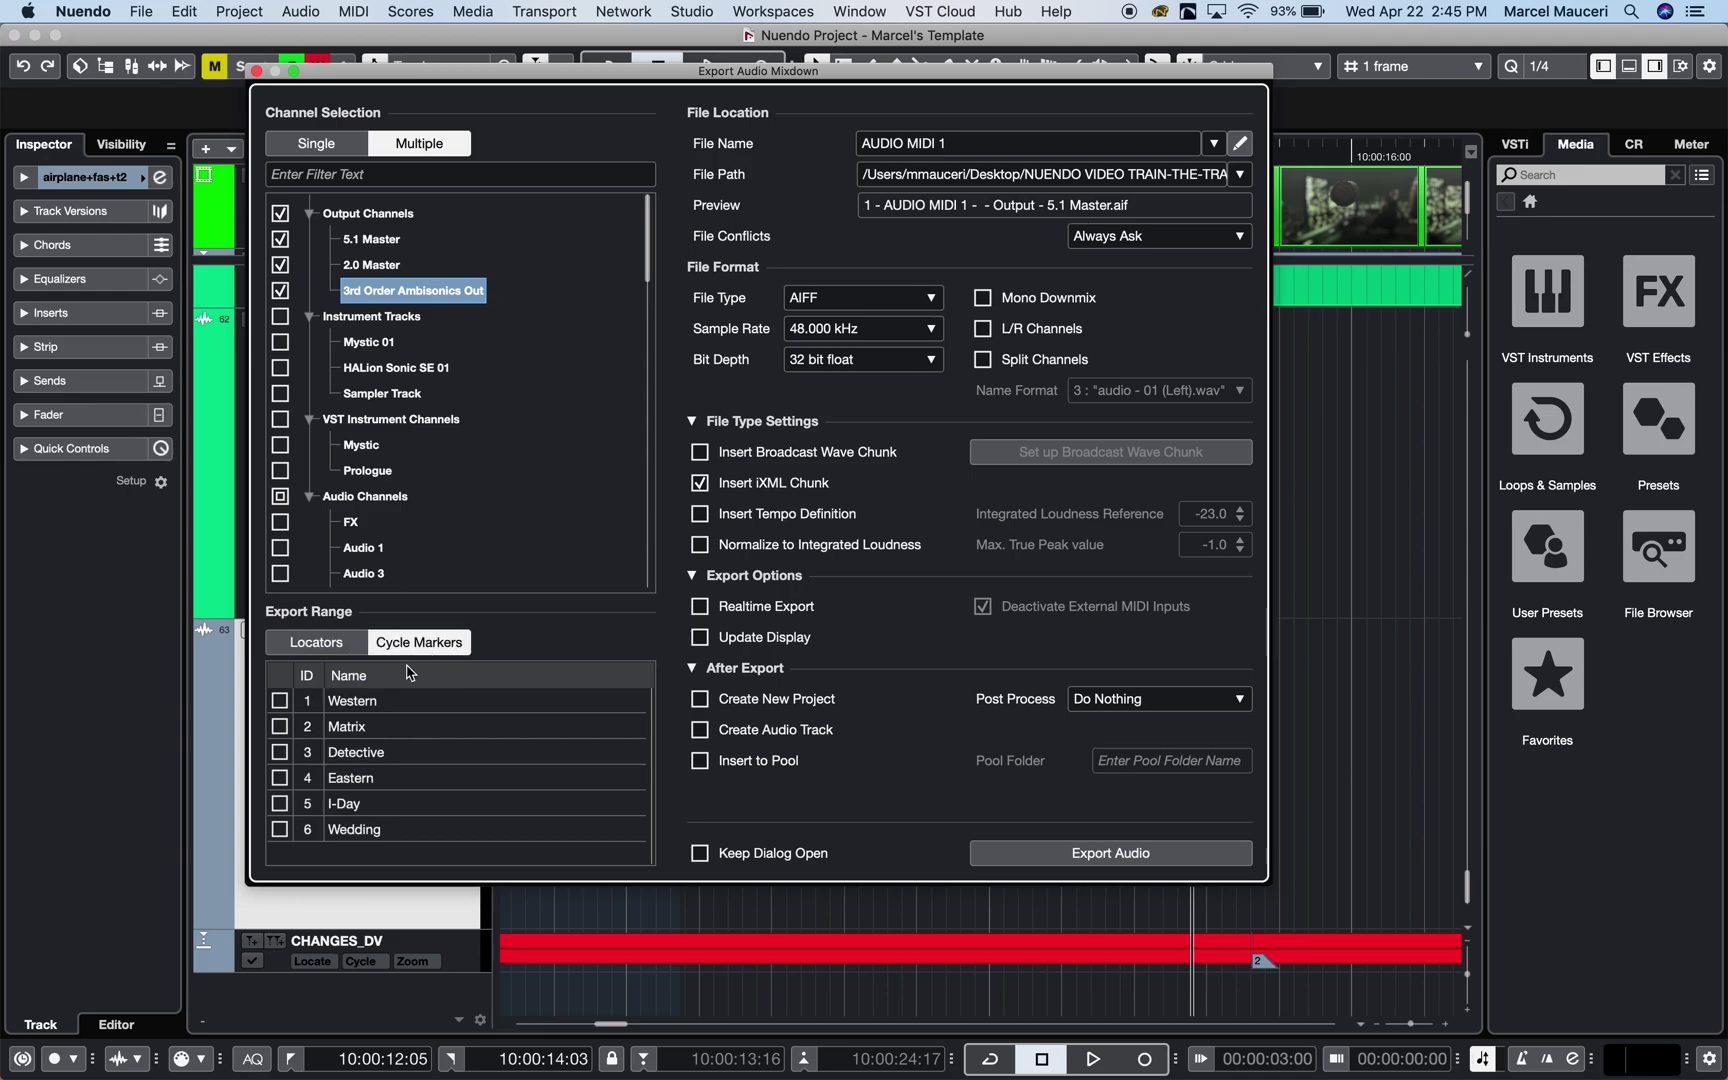
left_click(338, 645)
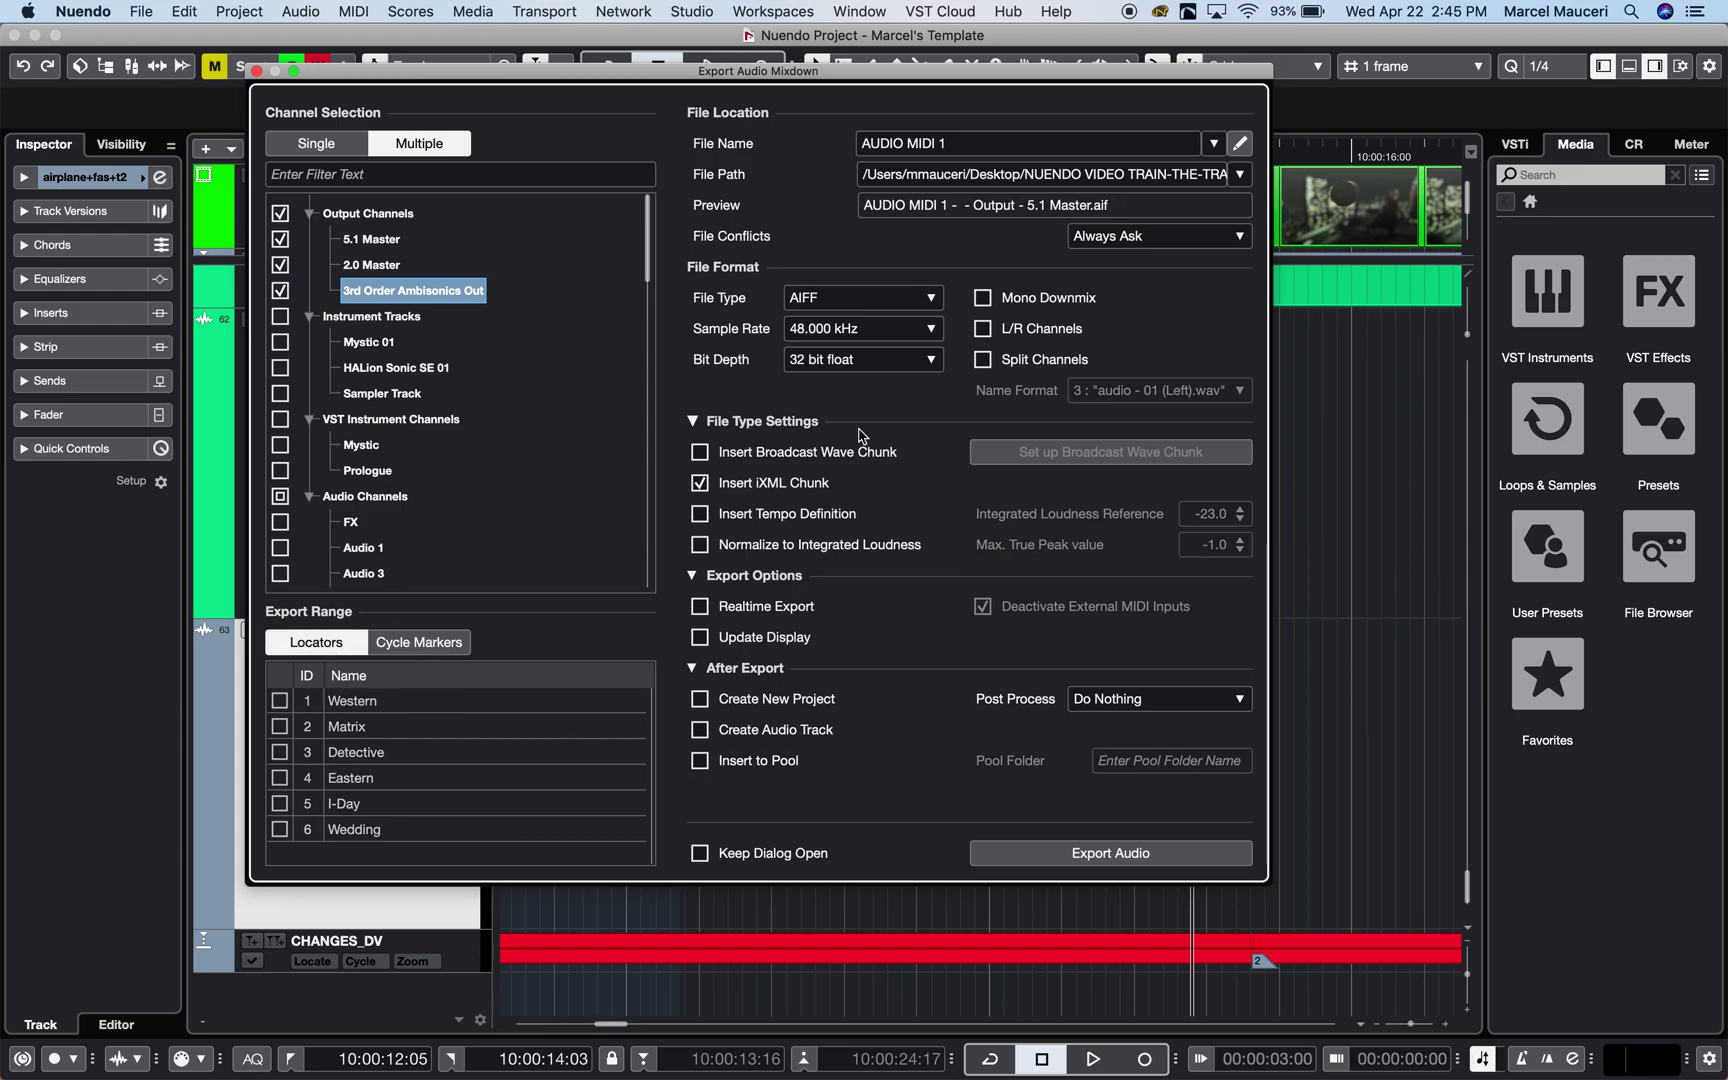
left_click(745, 544)
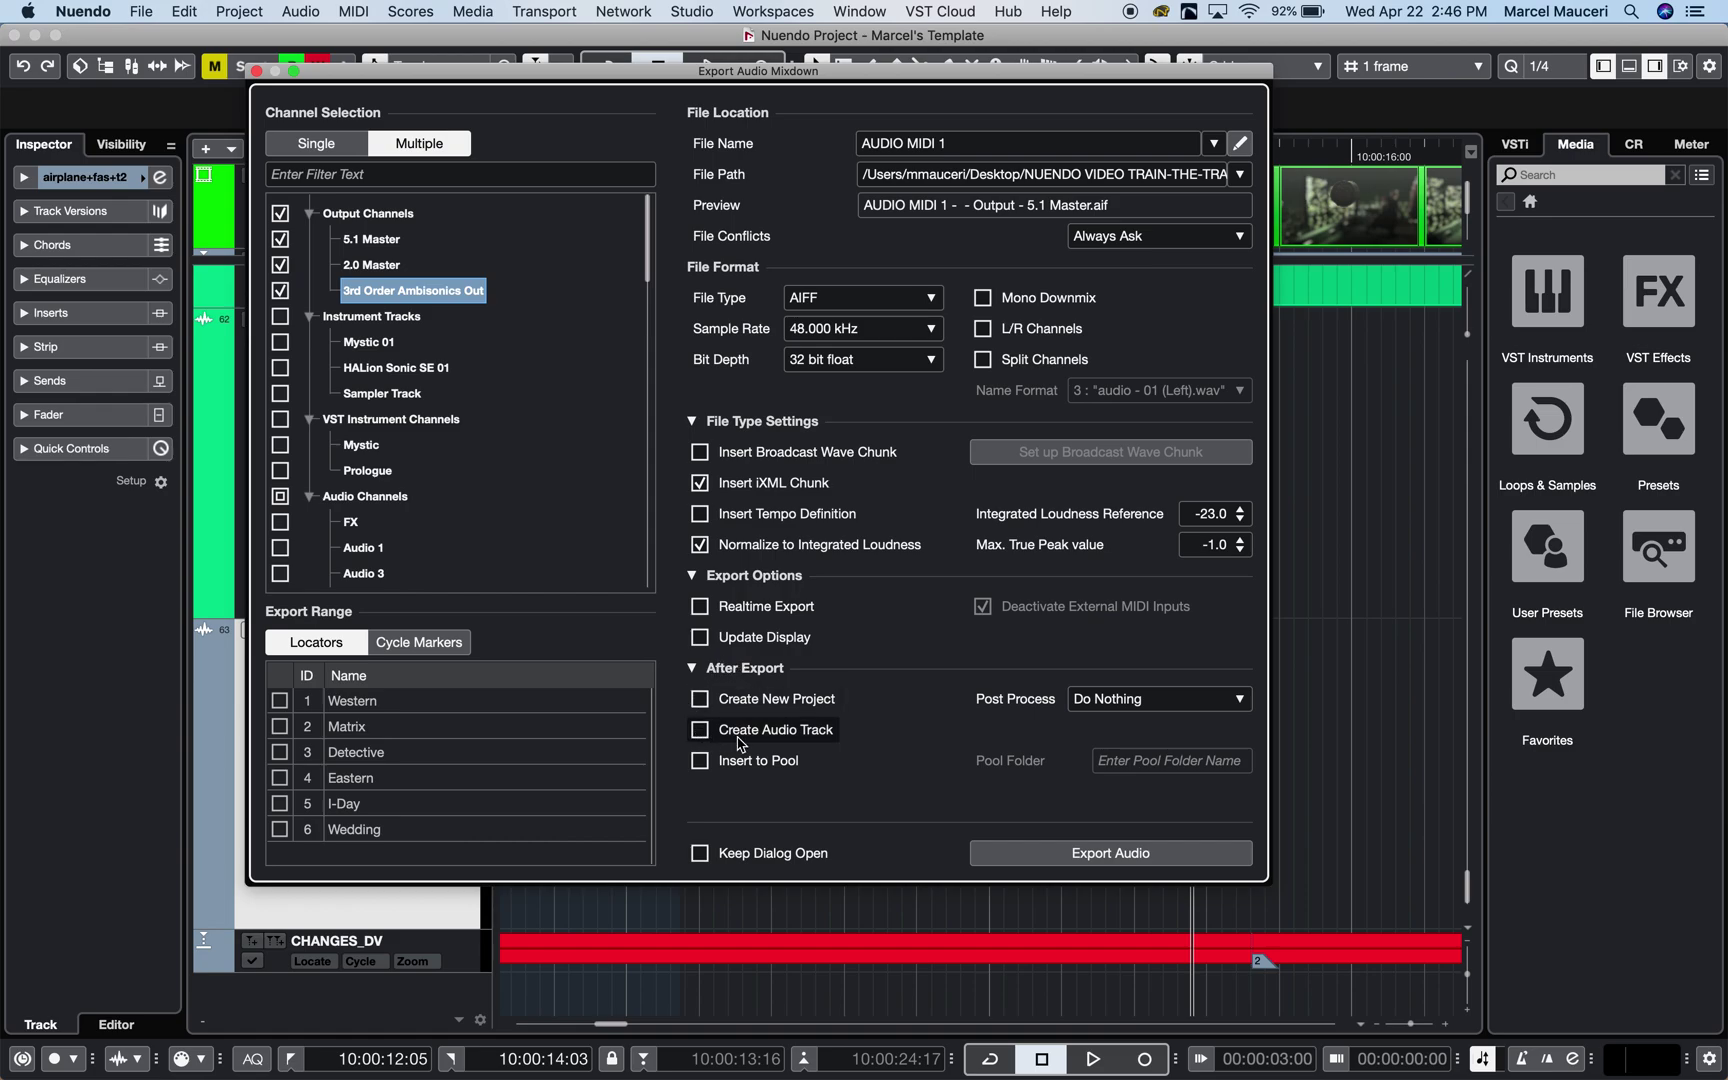
left_click(736, 700)
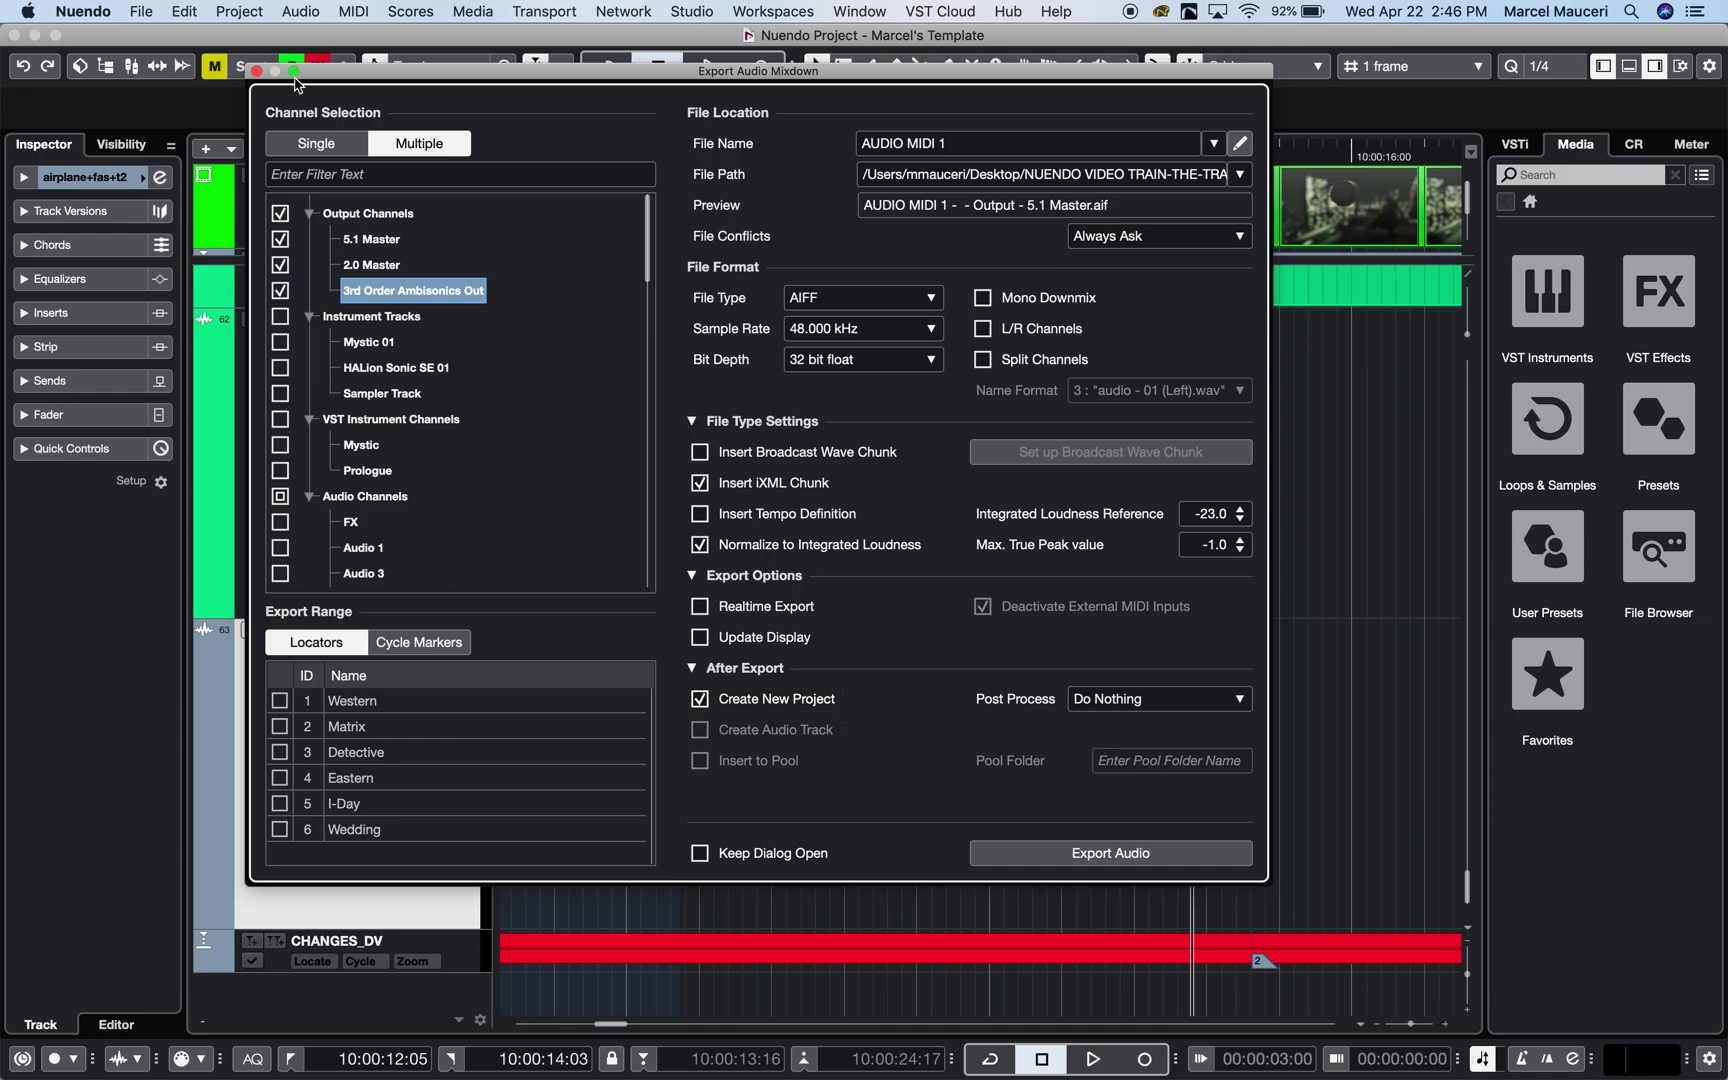
left_click(256, 71)
Open File > Export > Video and set the locators from 10:00:14:07 to 10:00:14:17
left_click(140, 11)
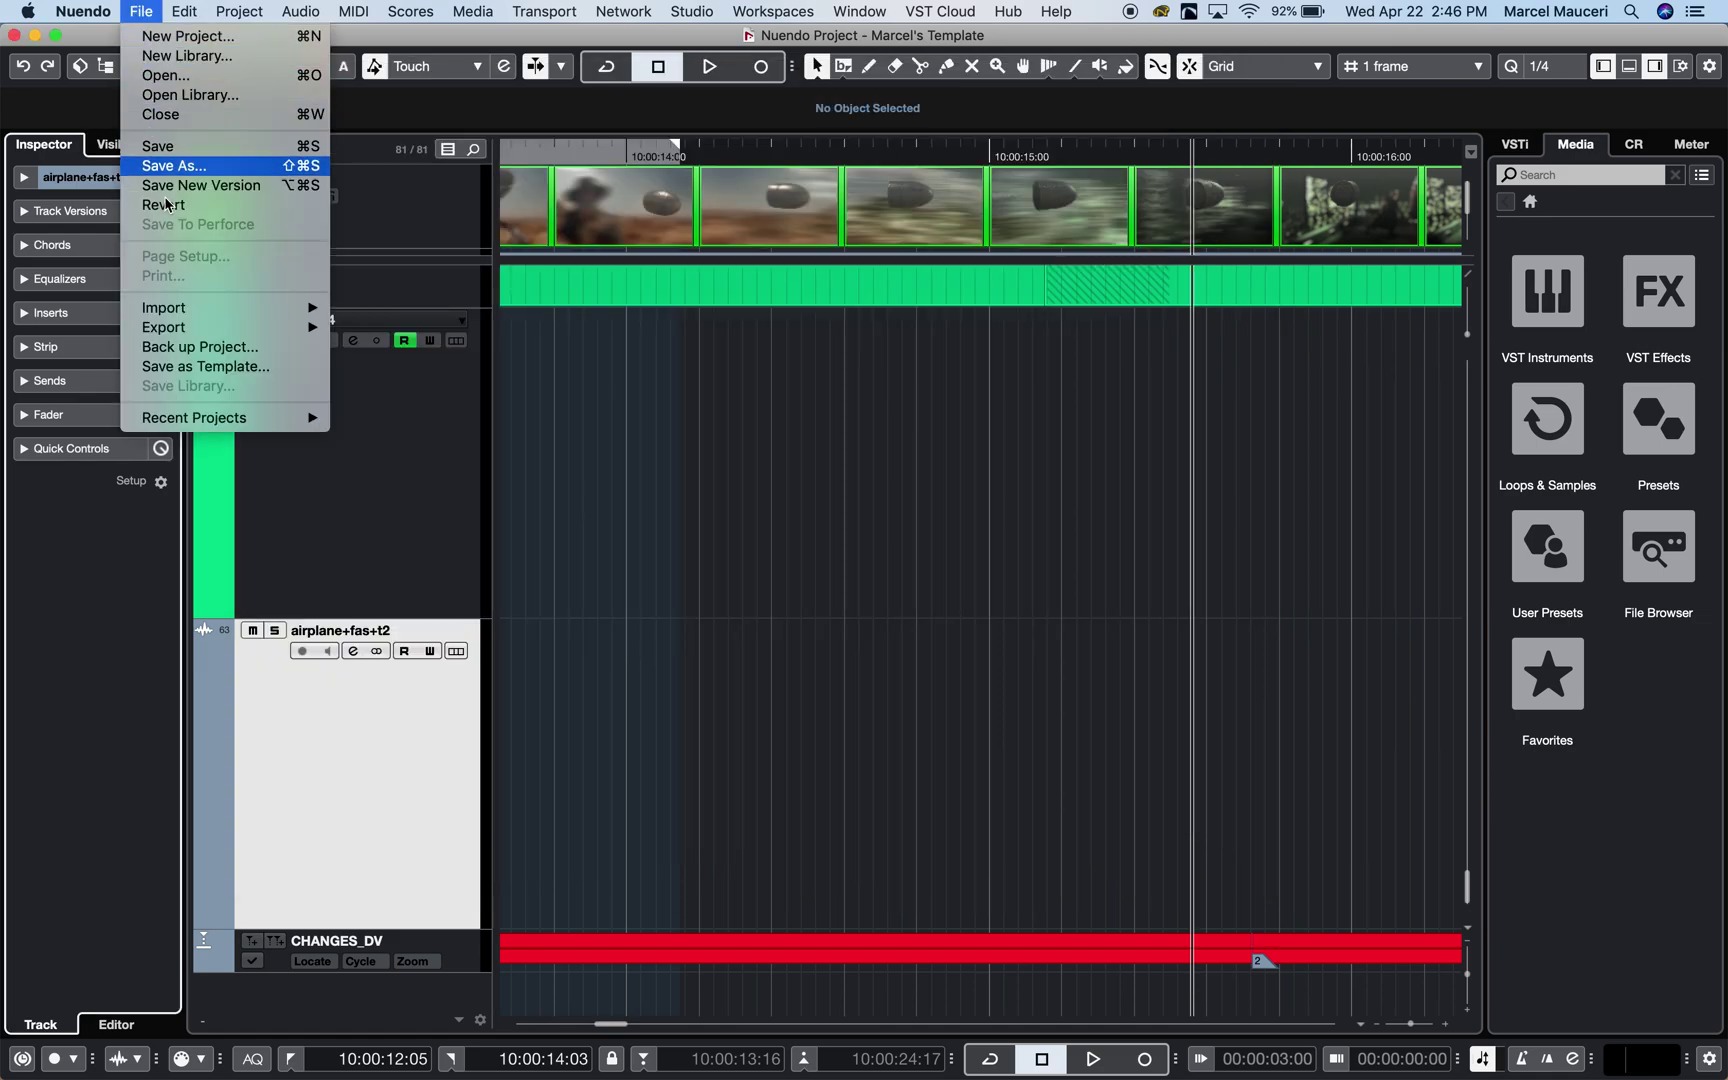
mouse_move(197, 334)
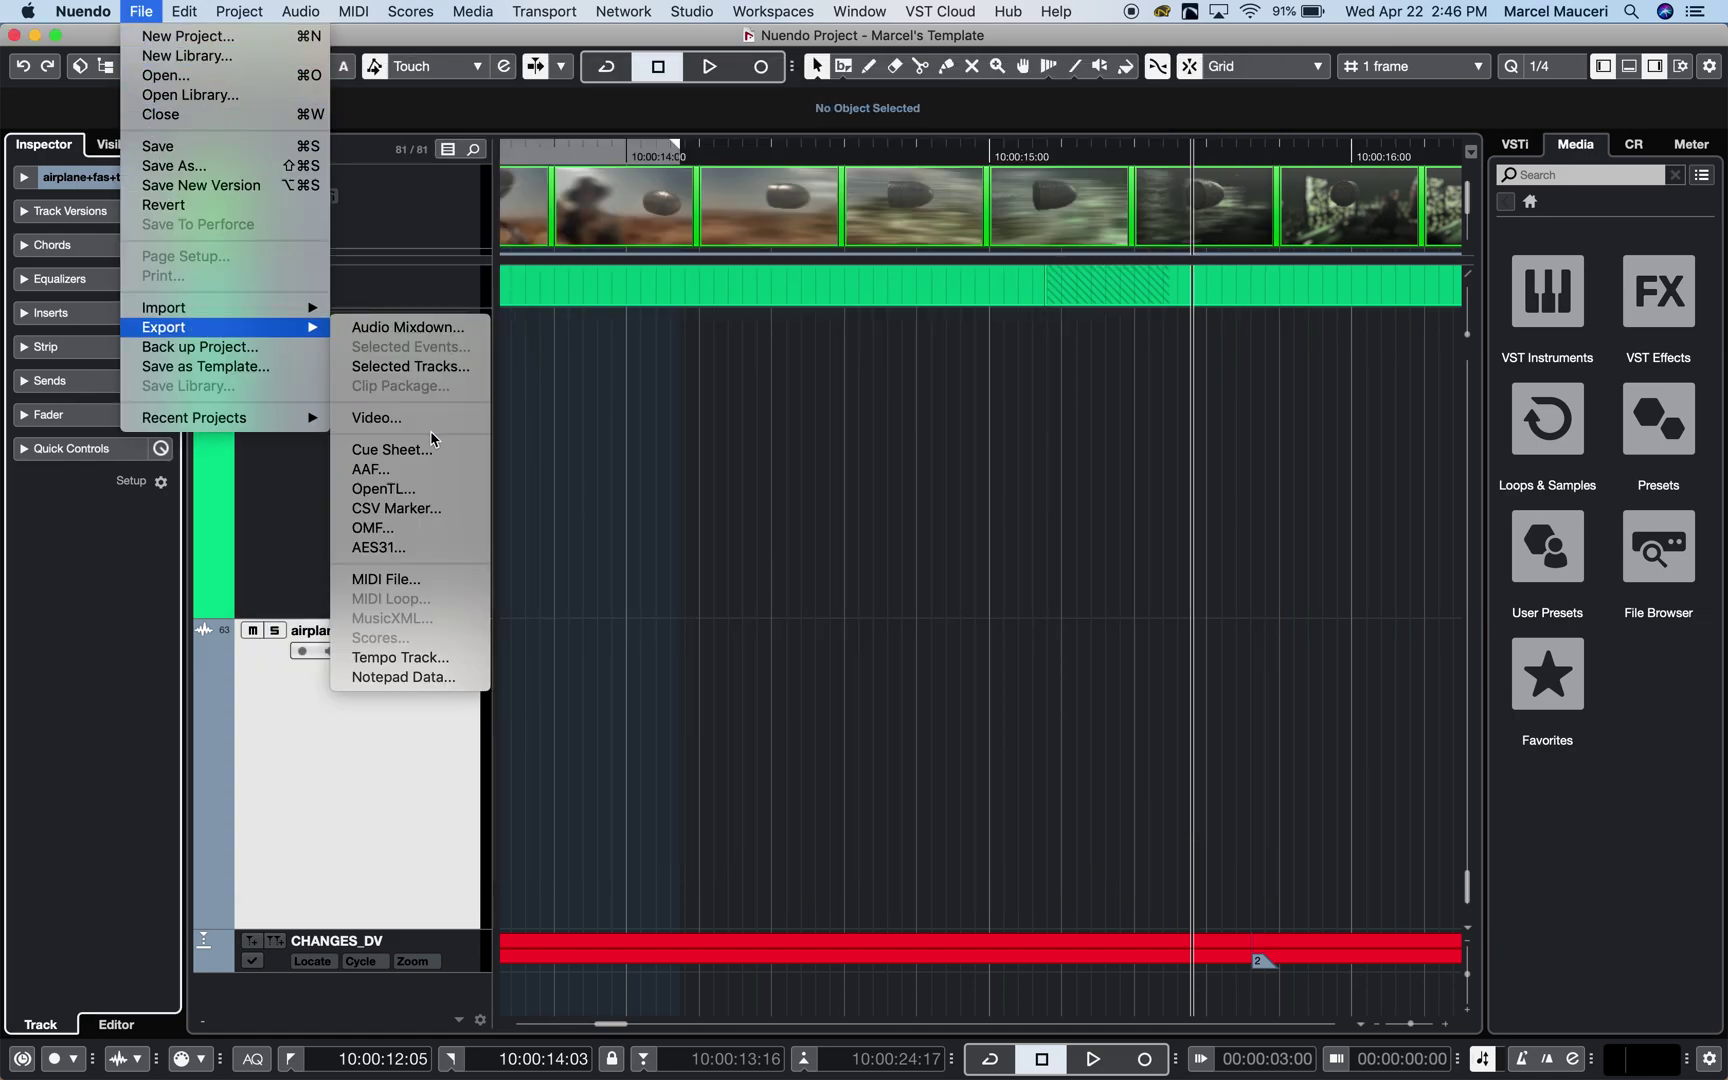
left_click(378, 418)
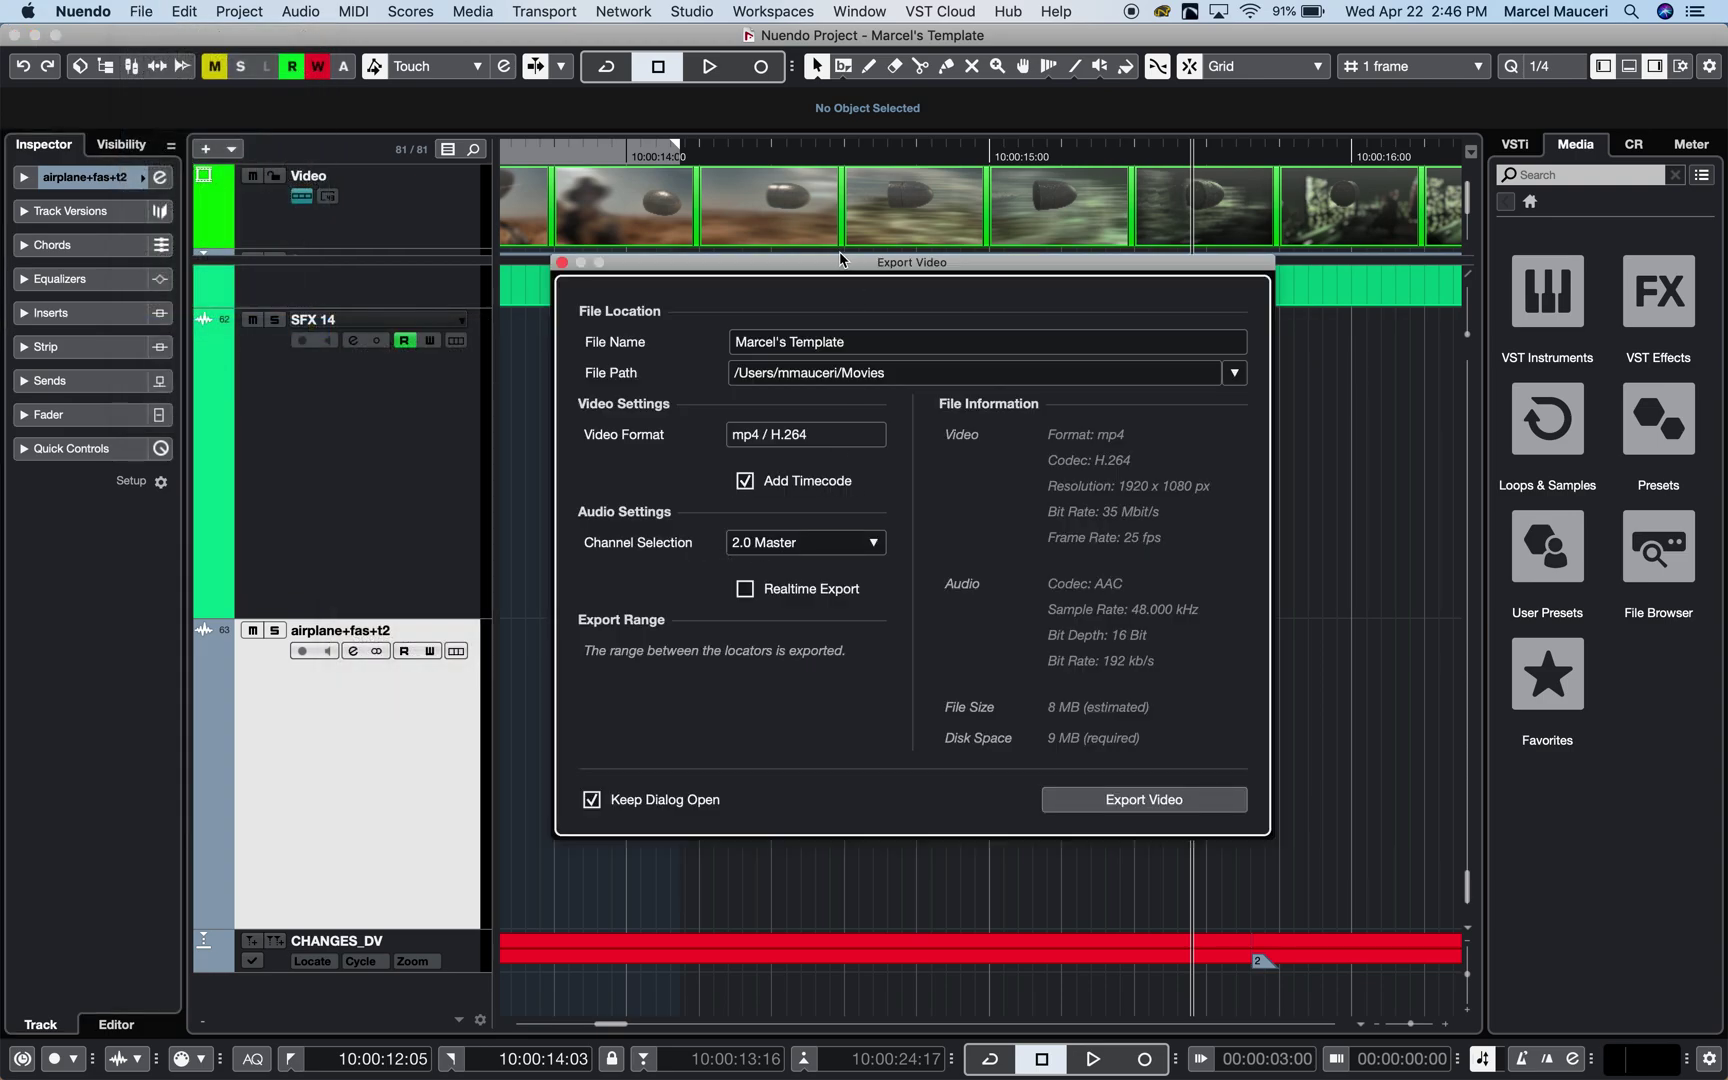
left_click_drag(838, 271, 697, 266)
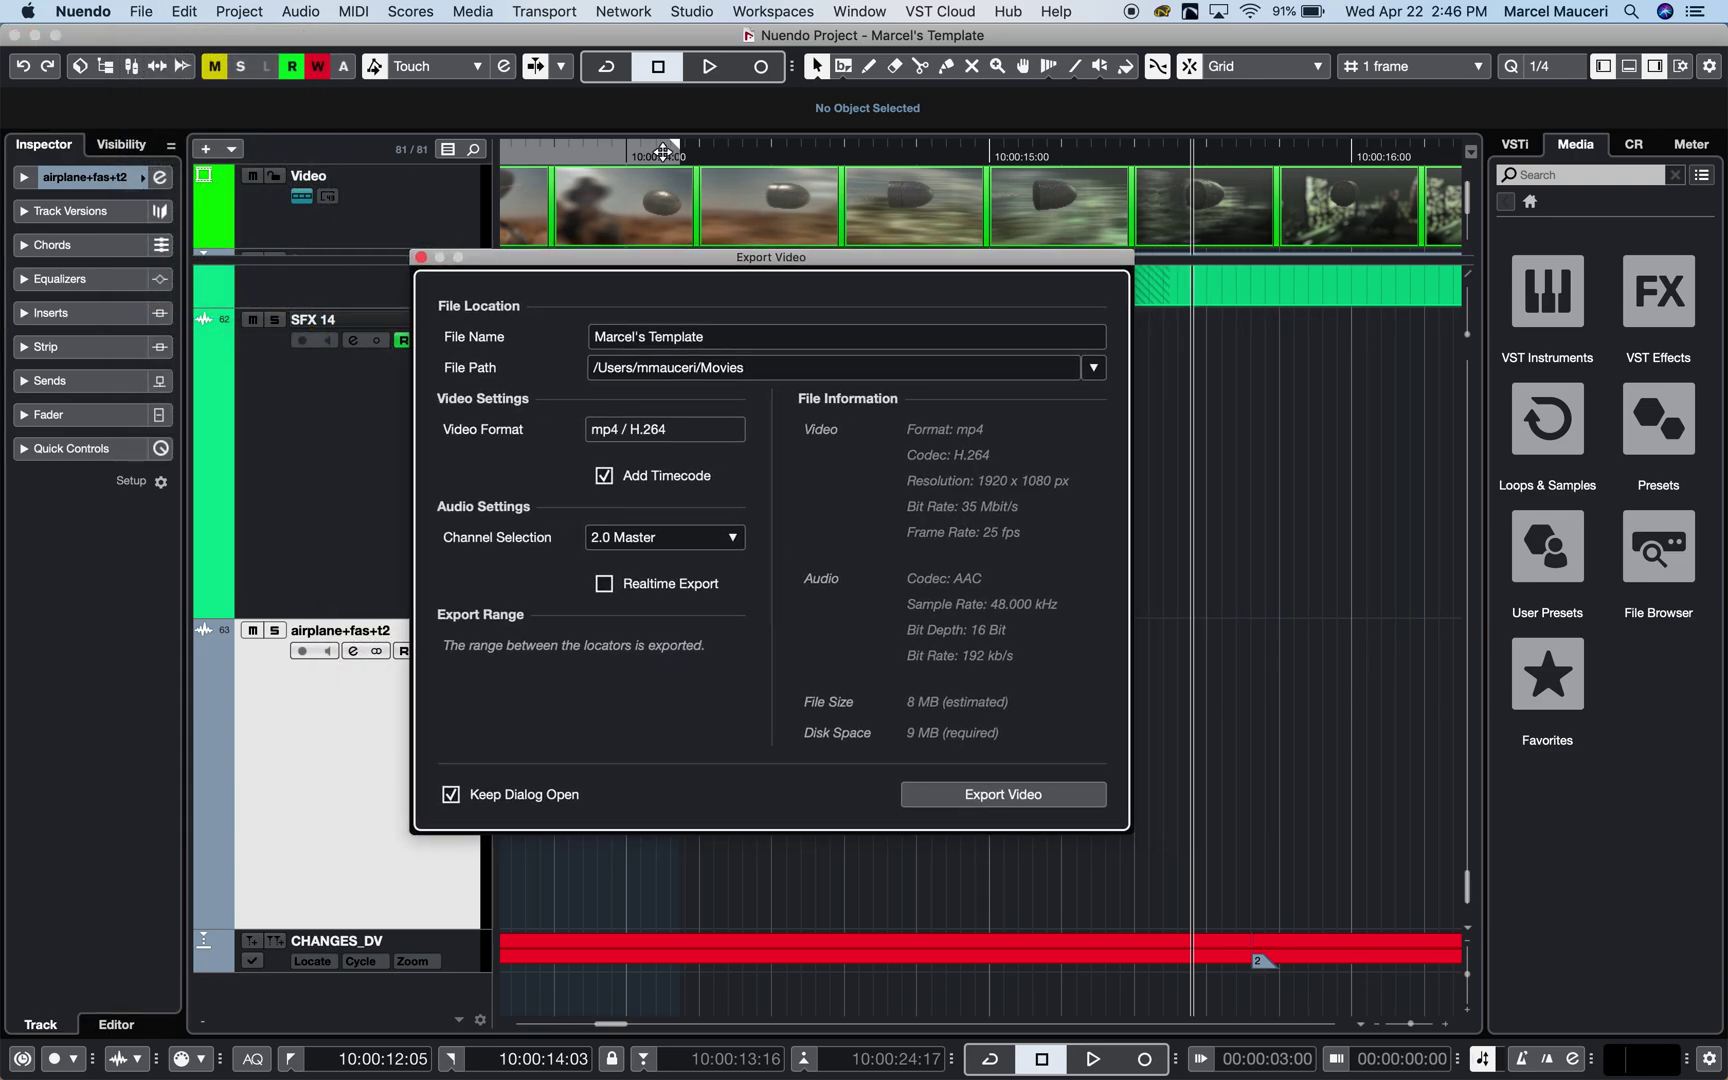
left_click(728, 146)
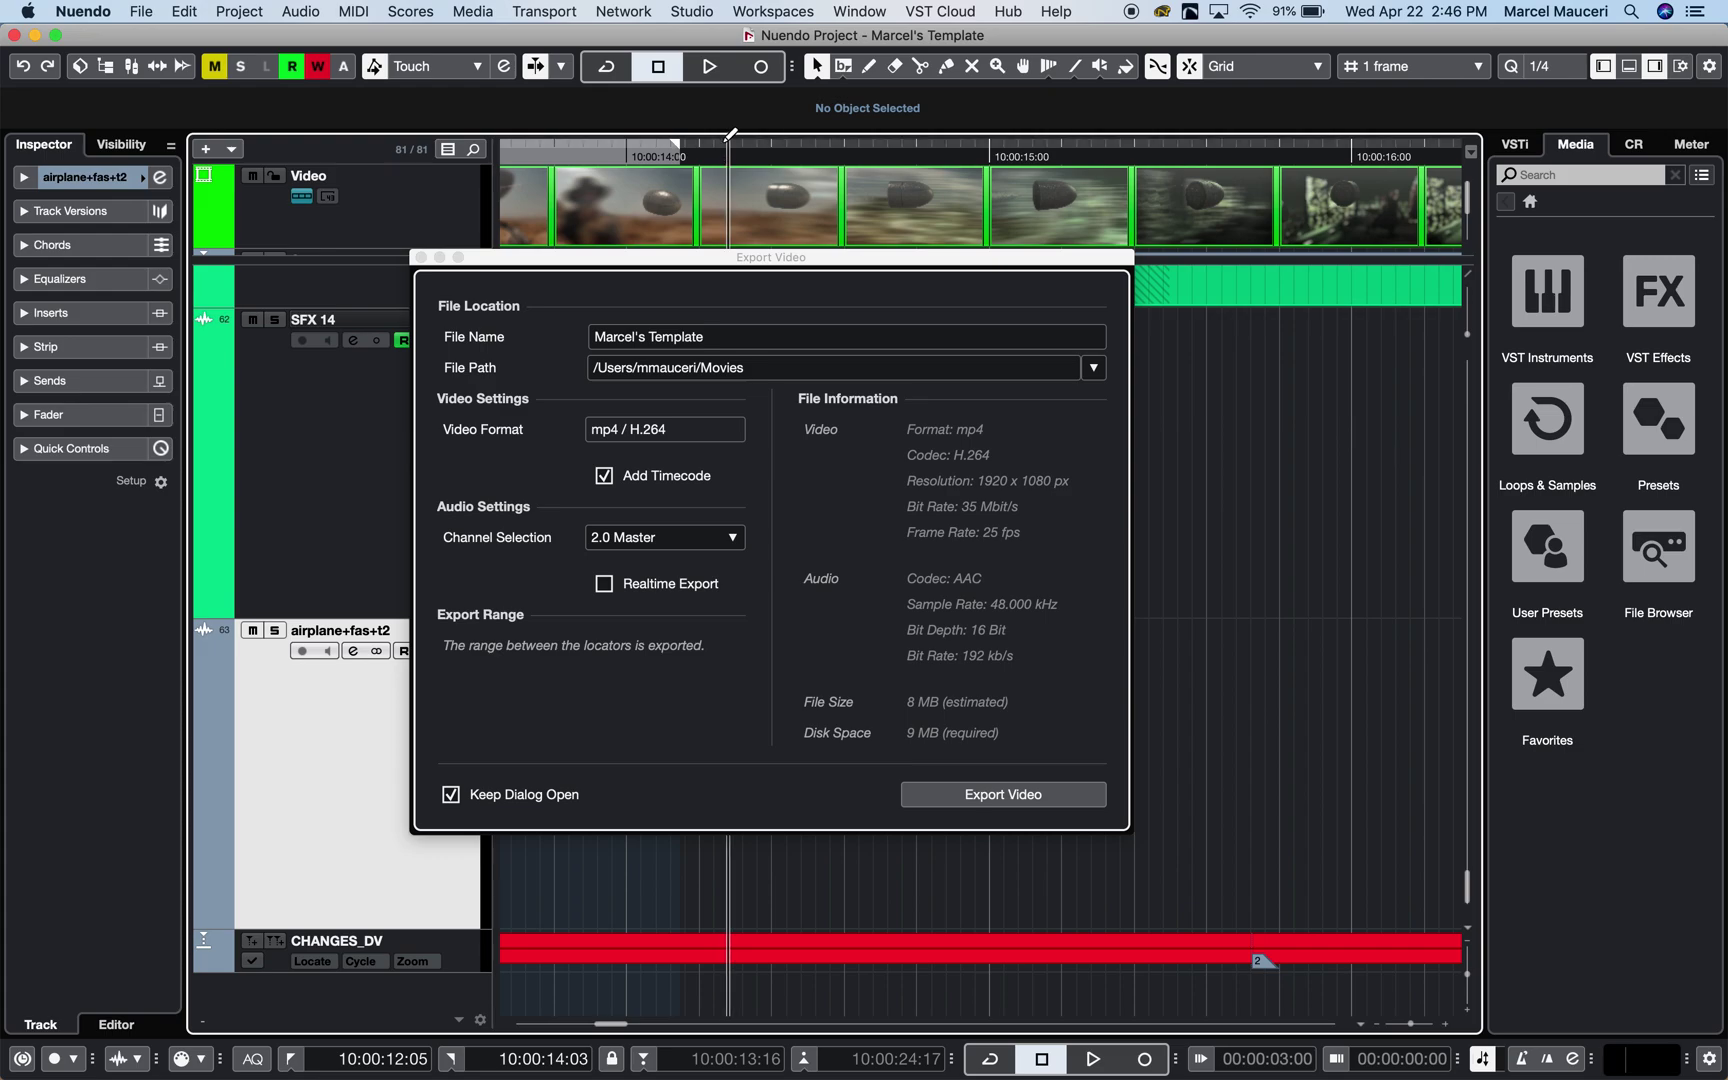
left_click_drag(848, 135, 875, 140)
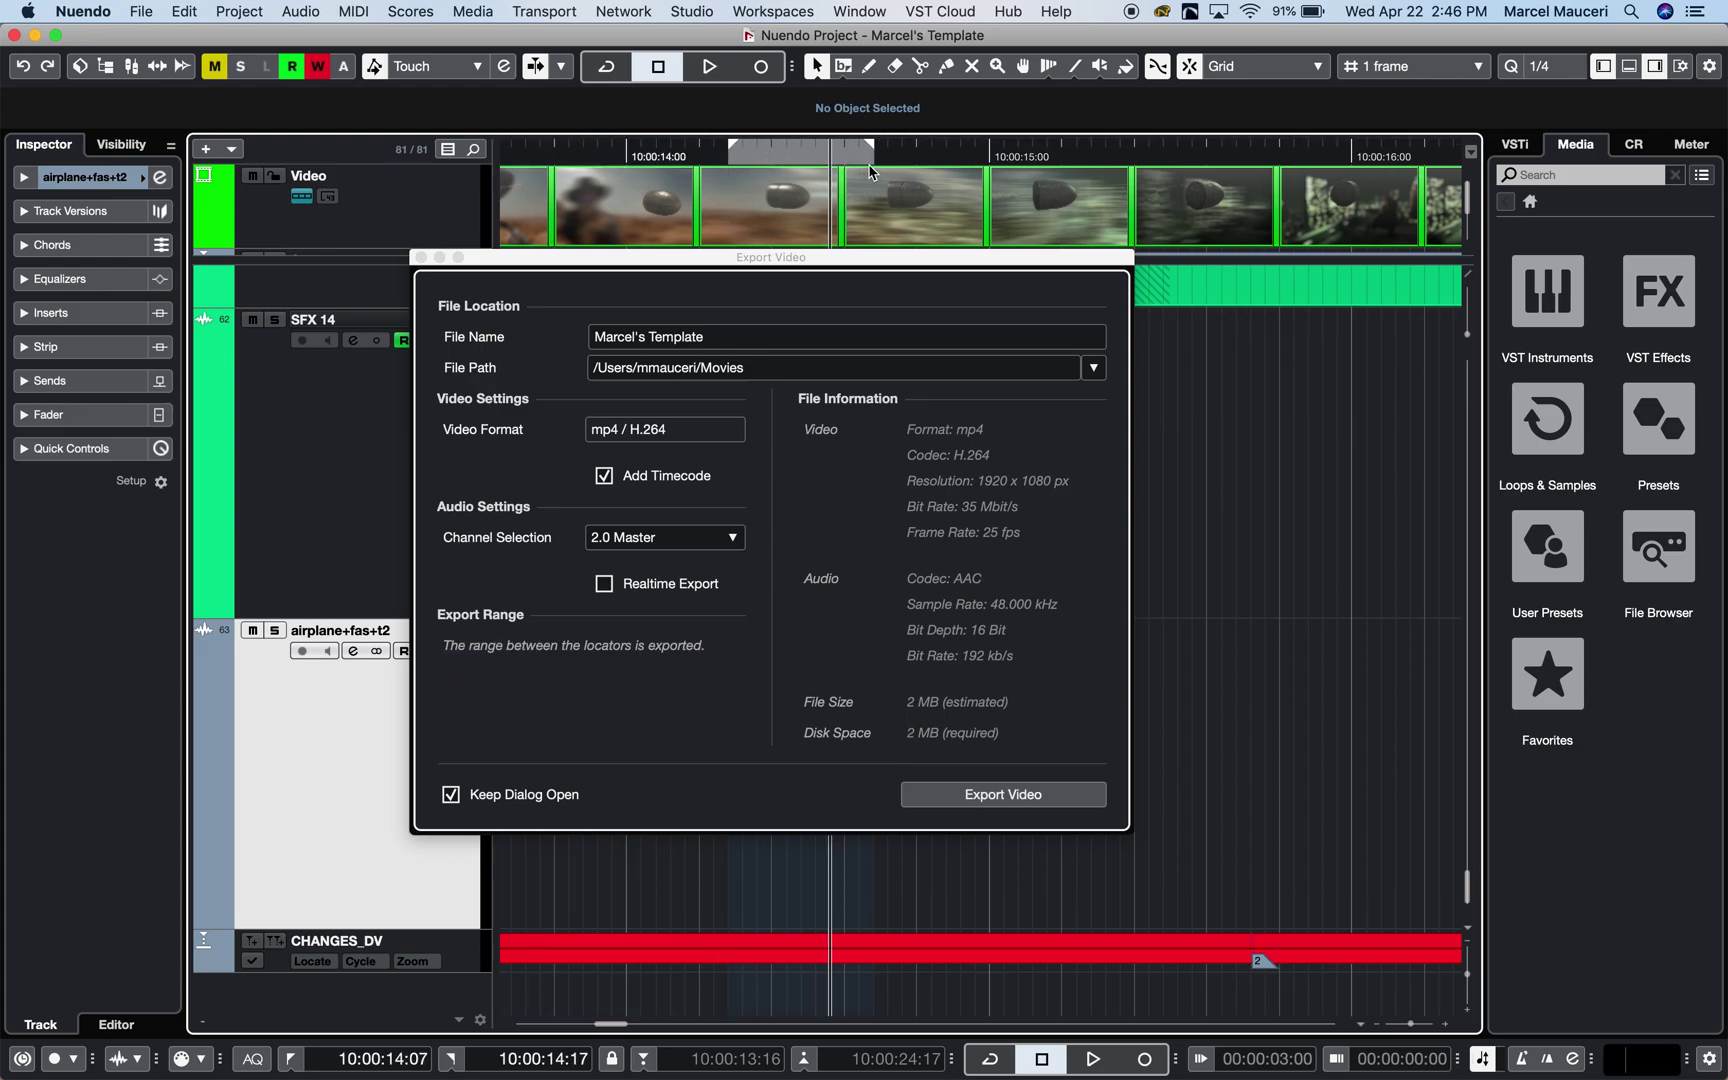